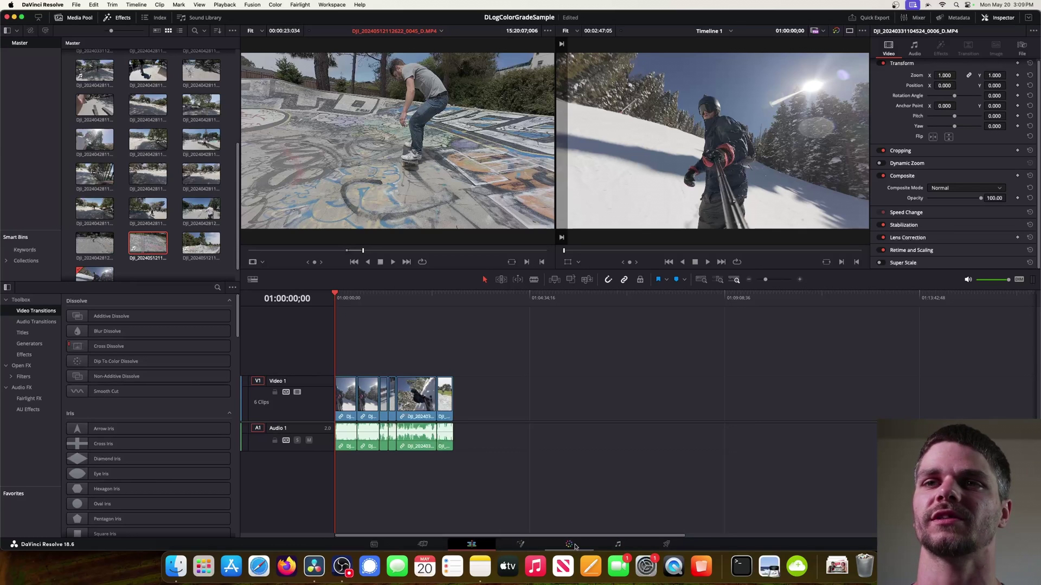
Open the Color page and view the clip in the Parade and Vectorscope scopes, finishing on the Waveform scope
click(570, 544)
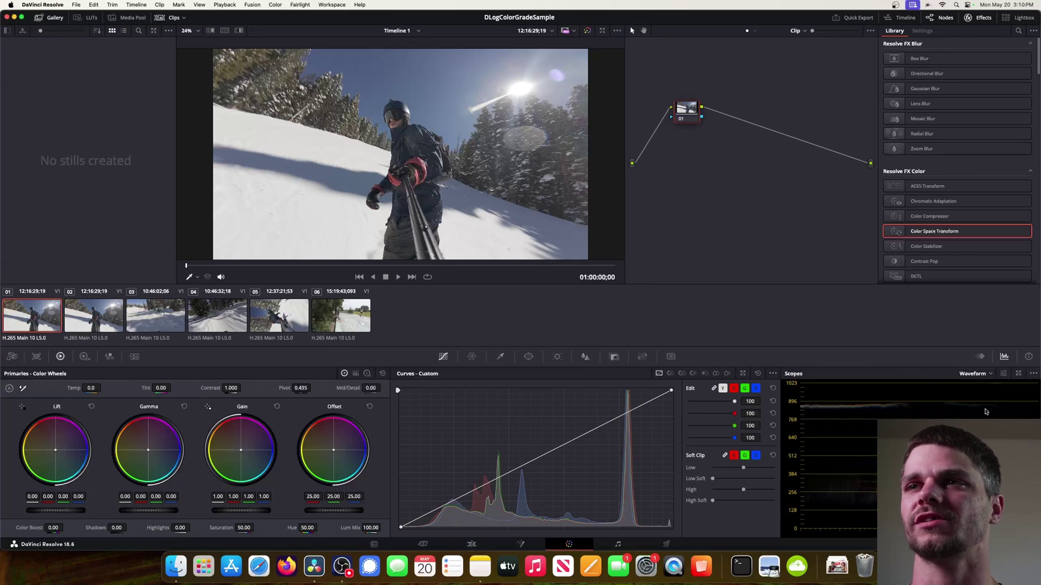
click(990, 374)
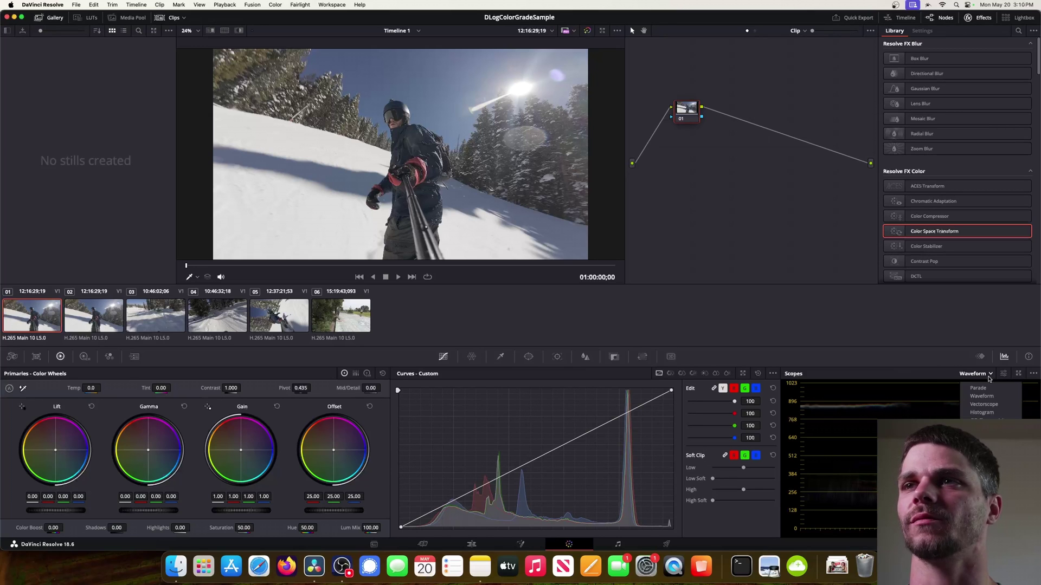
click(978, 388)
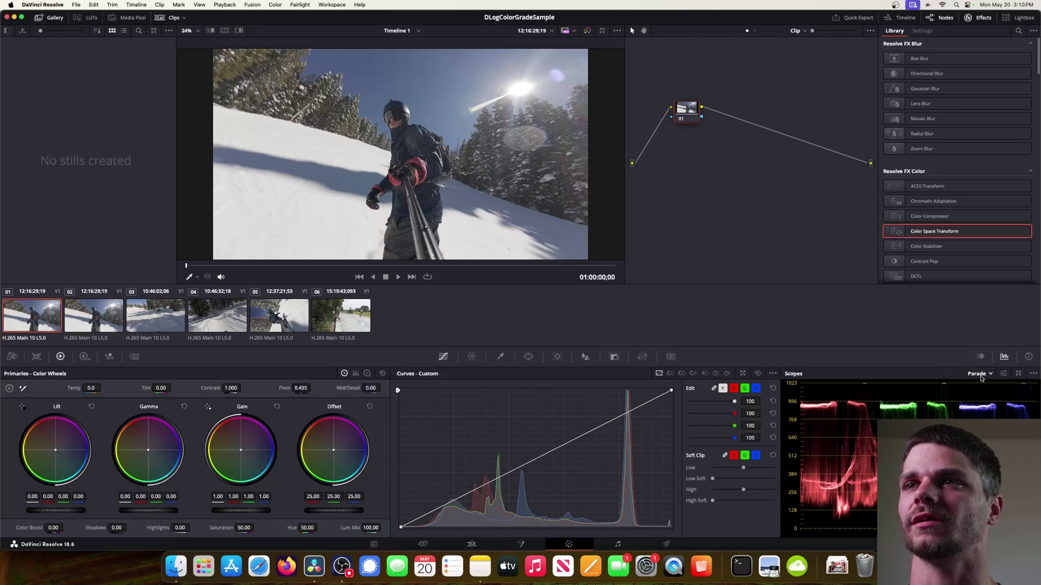
click(980, 376)
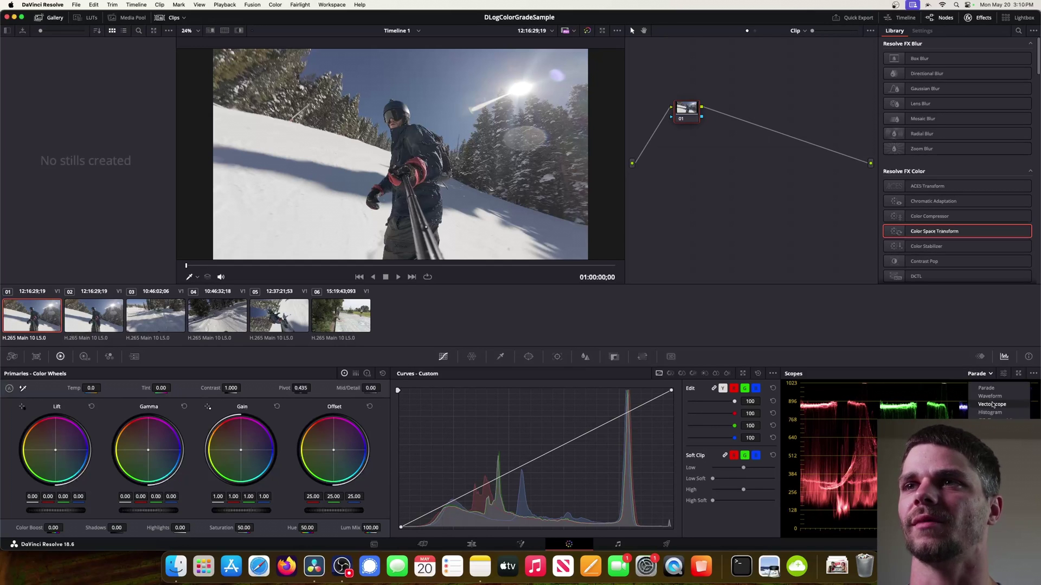
click(979, 396)
click(980, 374)
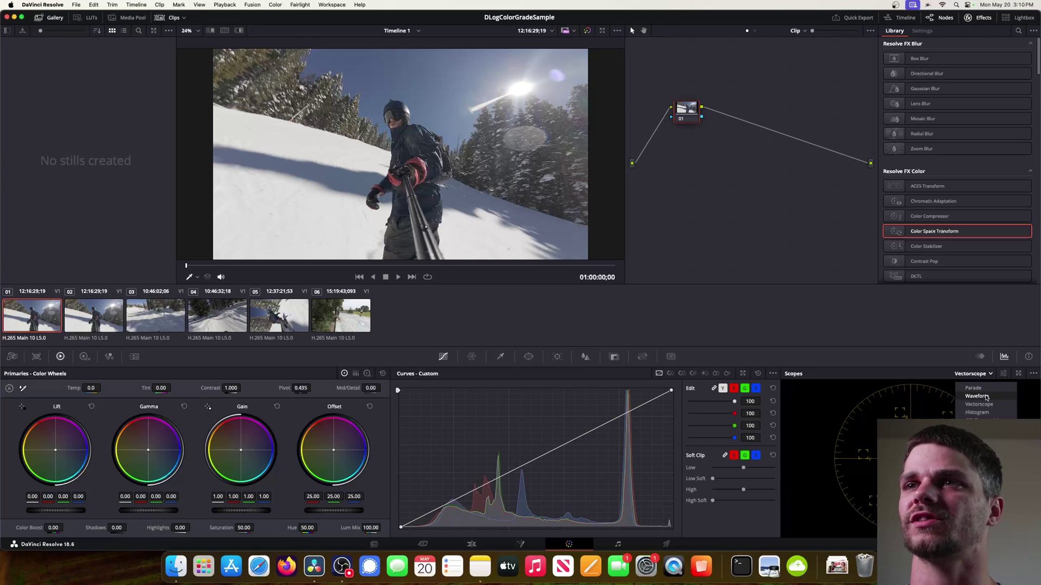
click(986, 399)
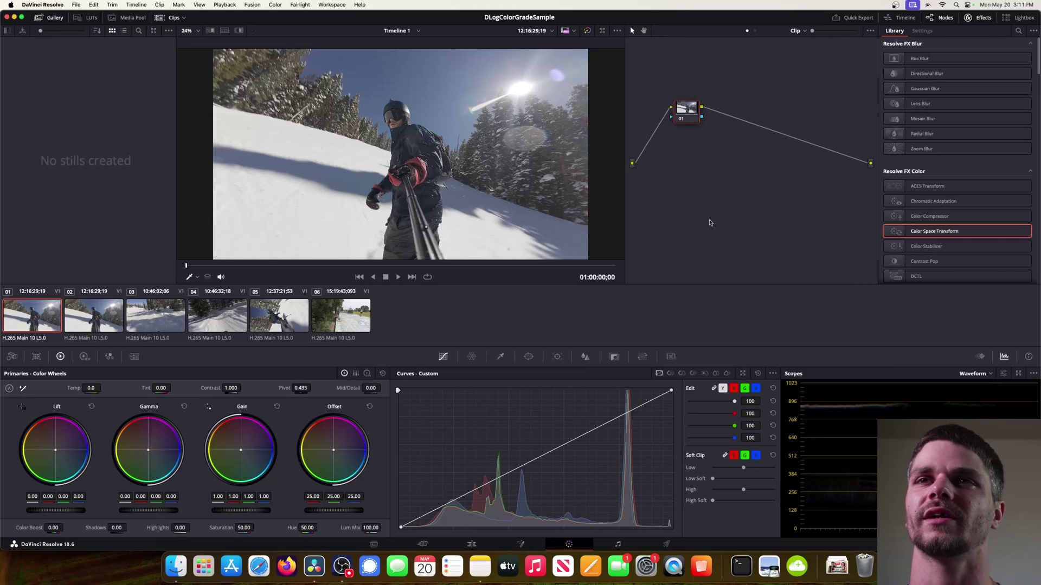
Add two serial nodes after node 01 and save the project
drag(689, 111, 690, 113)
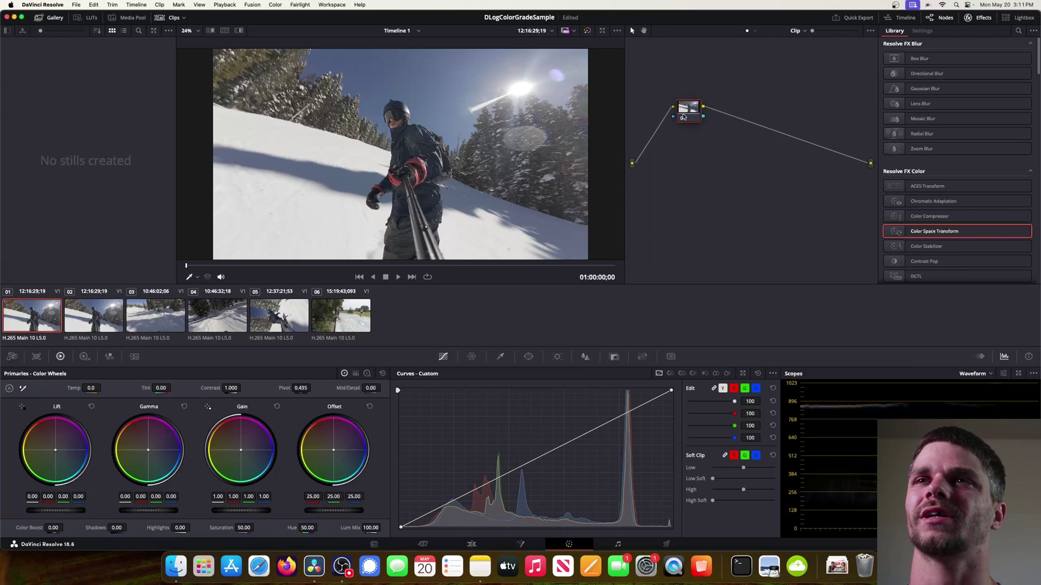
right_click(695, 113)
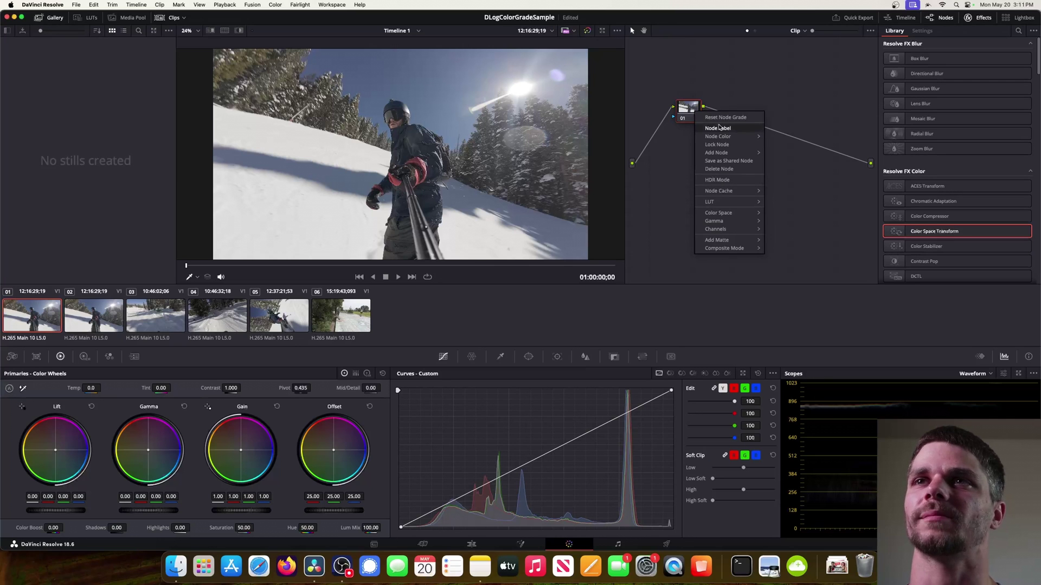
mouse_move(735, 153)
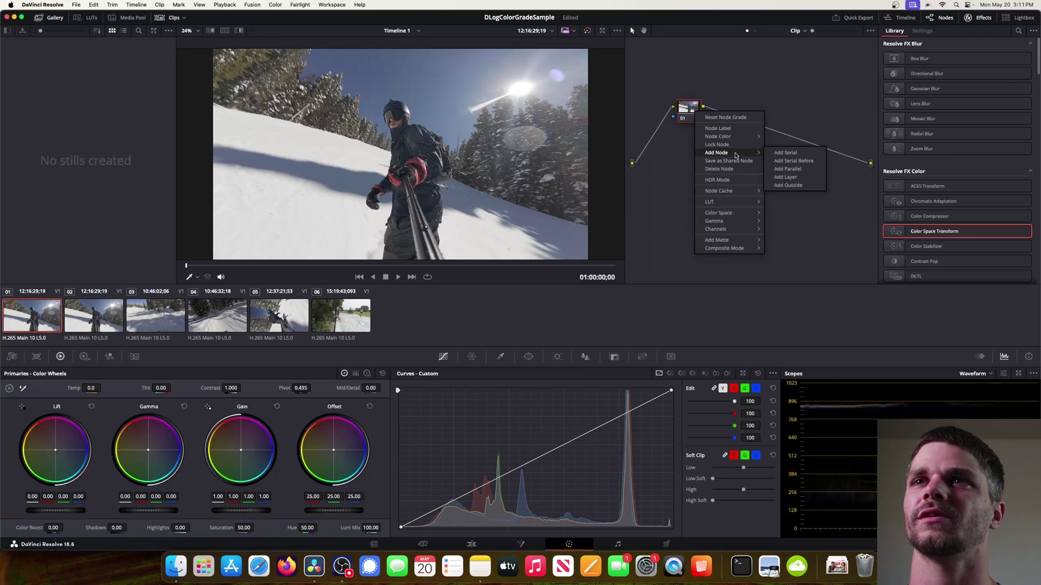
click(785, 154)
right_click(728, 108)
mouse_move(759, 147)
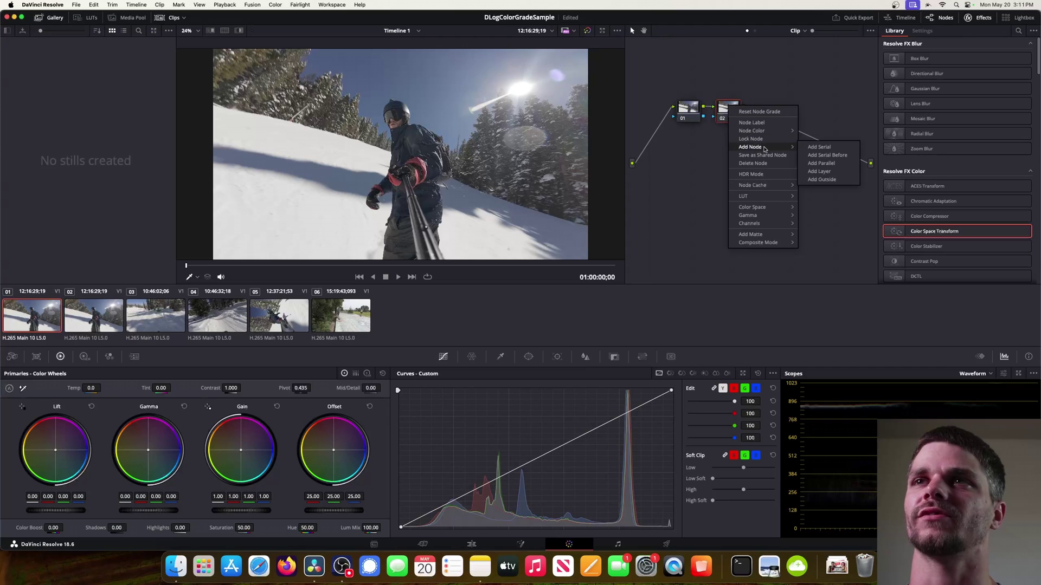
click(816, 147)
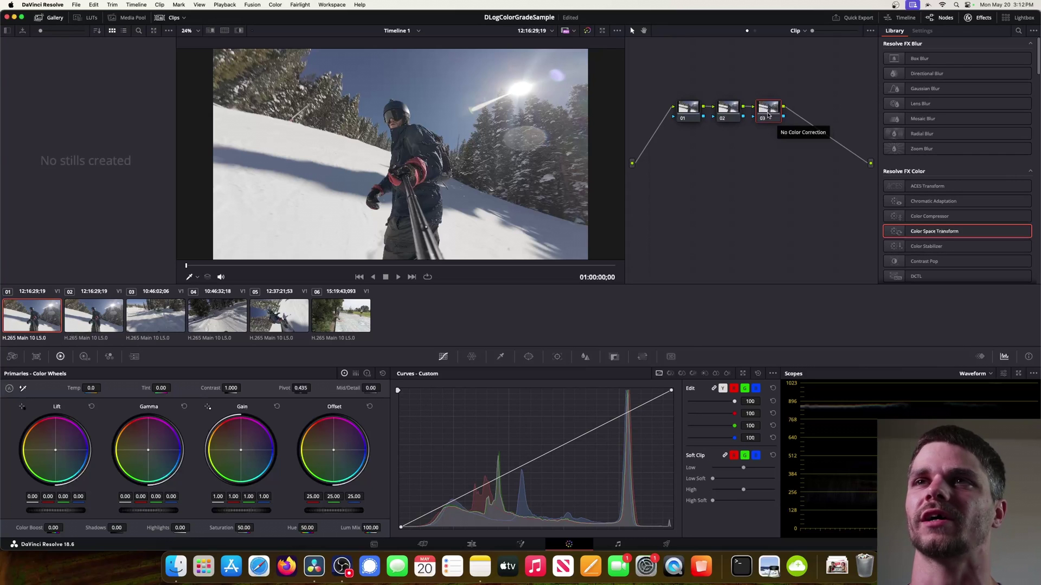
key(super+s)
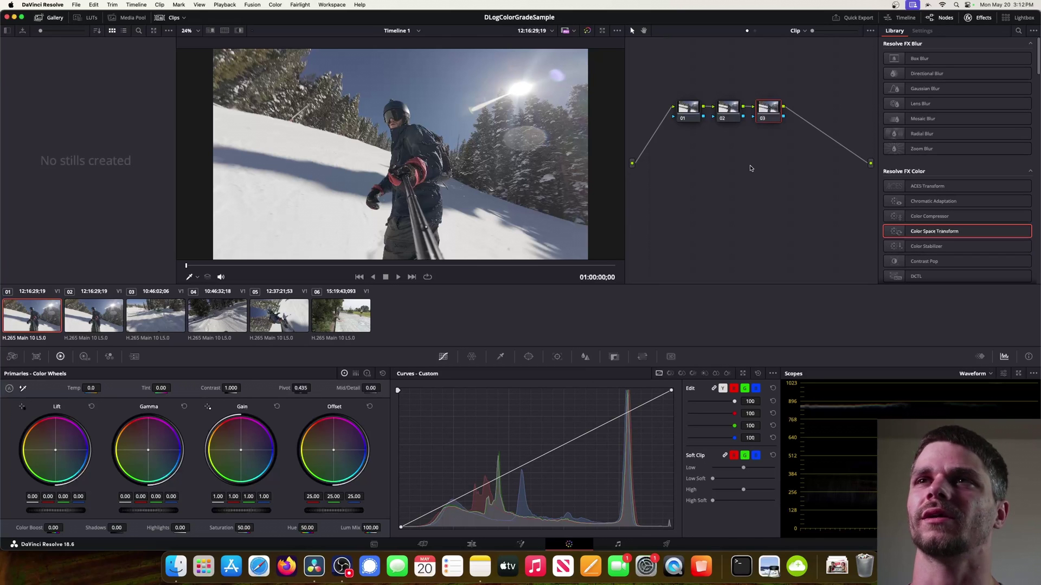
Switch to Firefox to view the DJI OSMO Action 4 D-Log M to Rec.709 vivid LUT download page, and return to DaVinci Resolve
key(super+Tab)
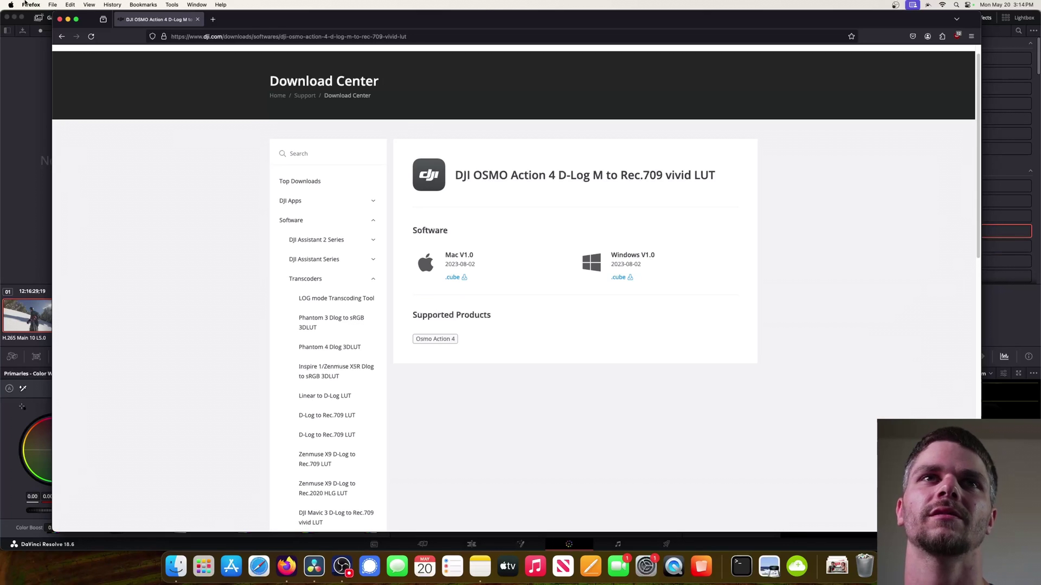
key(super+Tab)
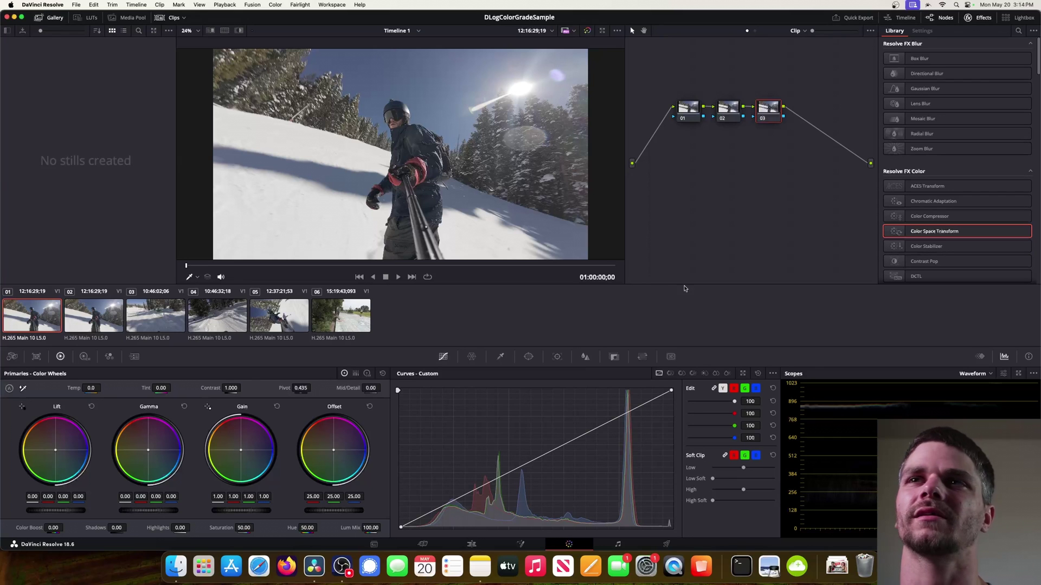
Reveal the LUTs folder in Finder, locate the OSMO Action 4 D-Log M to Rec.709 V1 cube file in DJI, and return to the Gallery
click(84, 17)
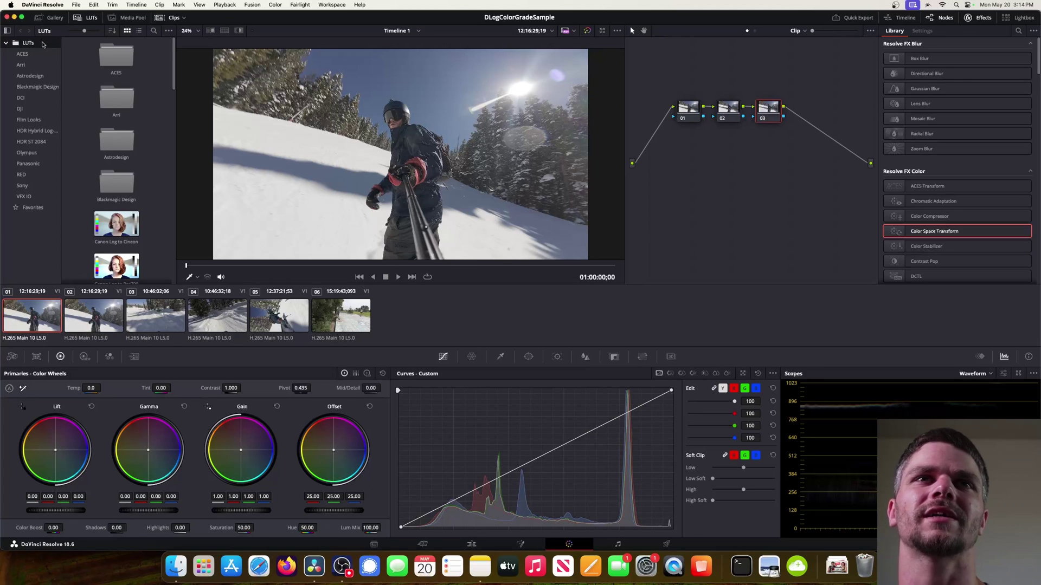
right_click(37, 44)
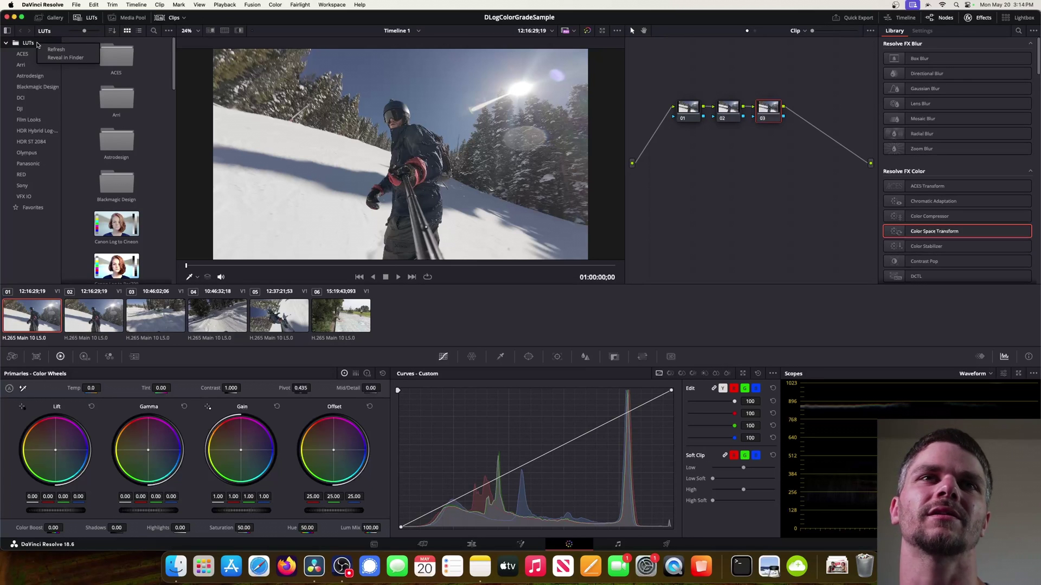
click(54, 57)
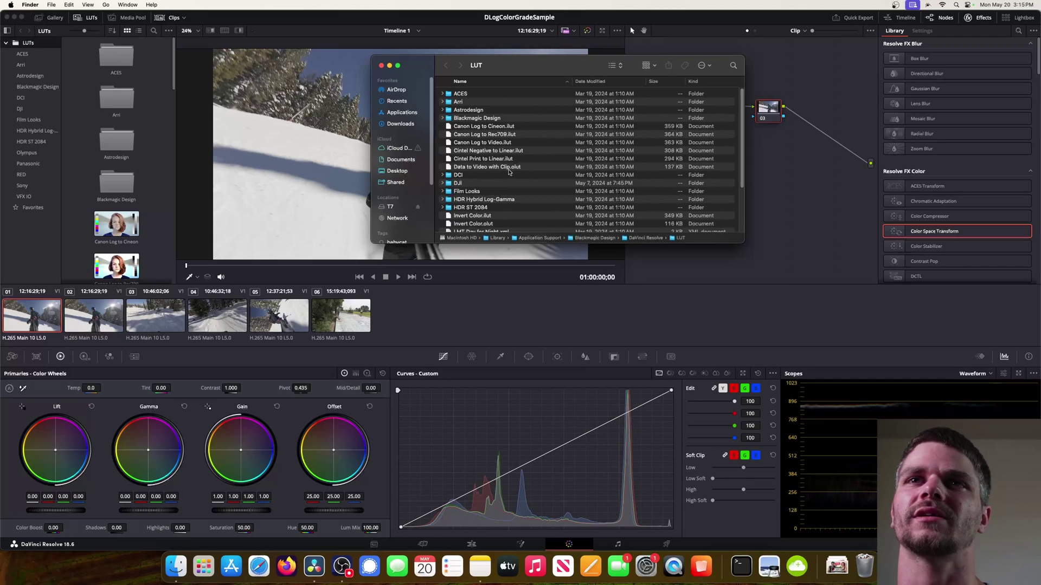
double_click(469, 184)
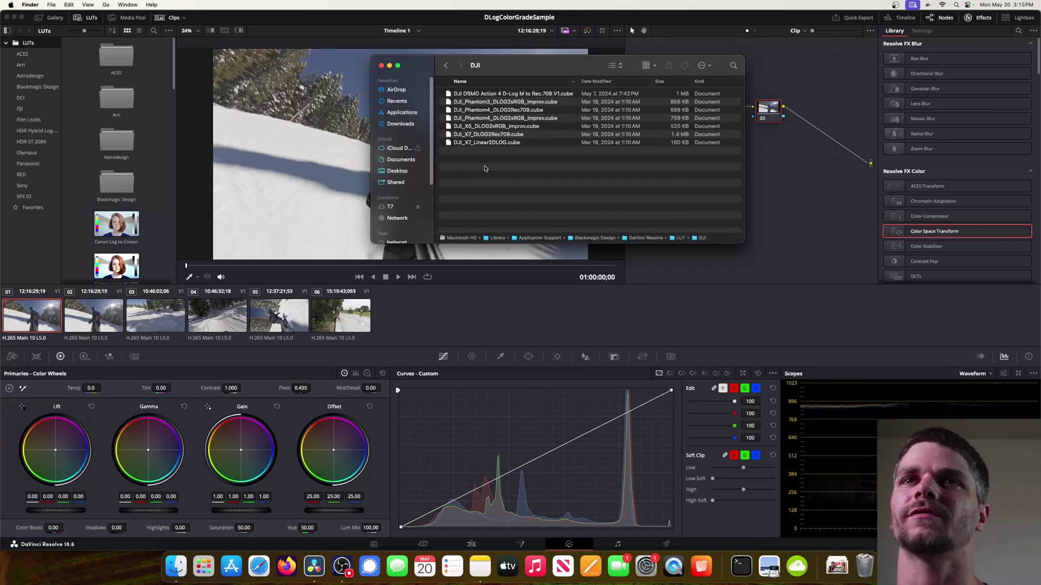
click(482, 95)
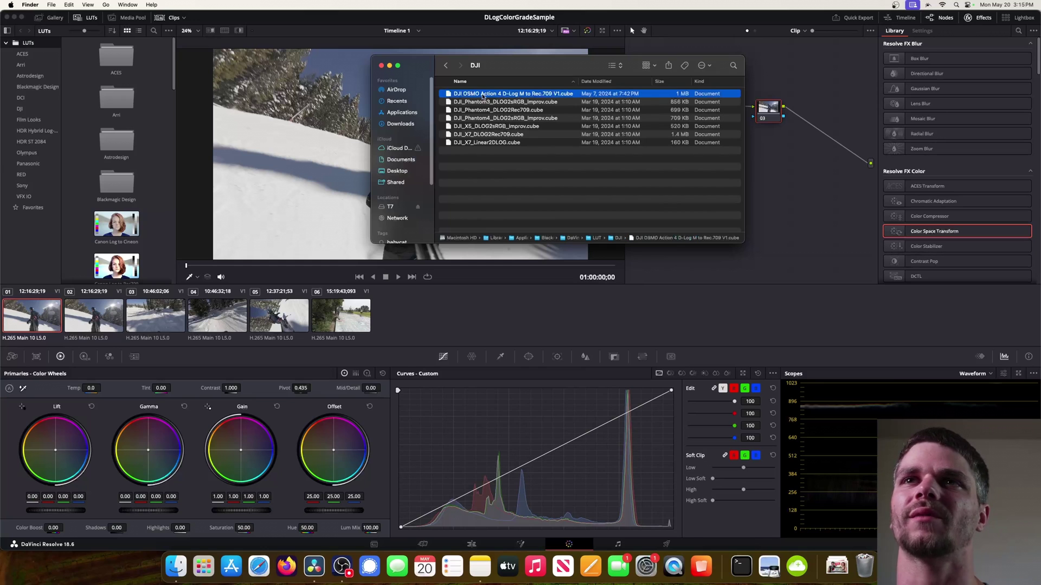
click(381, 65)
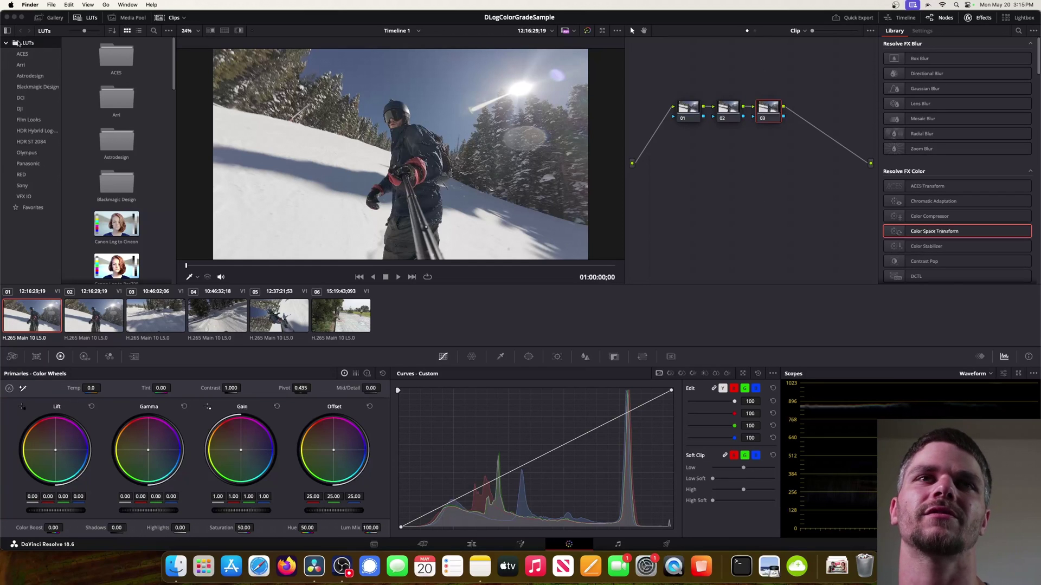
click(7, 43)
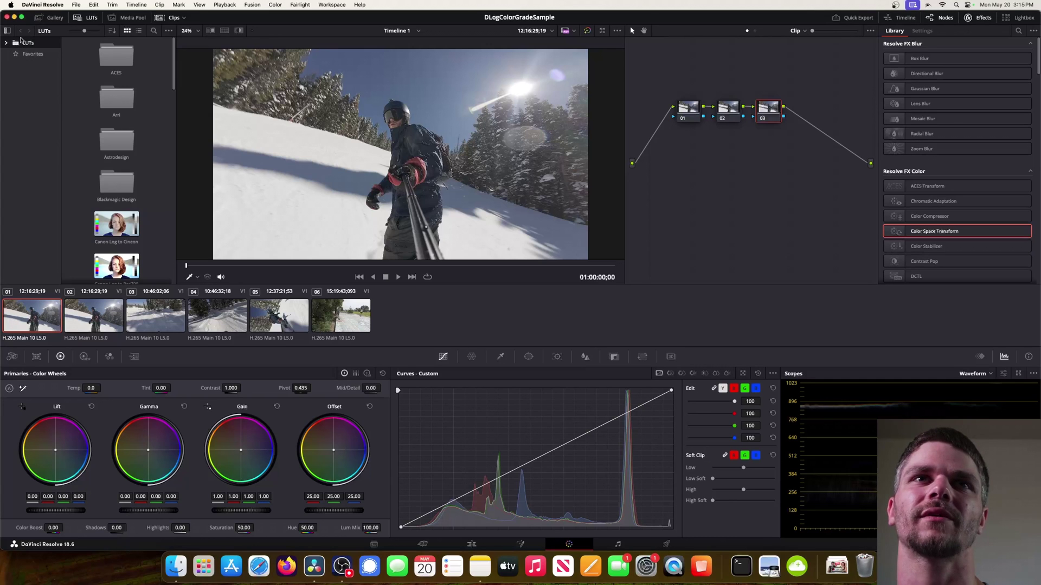
click(50, 18)
Play the first clip to 01:00:00;28 and apply the DJI OSMO Action 4 D-Log M to Rec.709 V1 LUT to node 03
key(space)
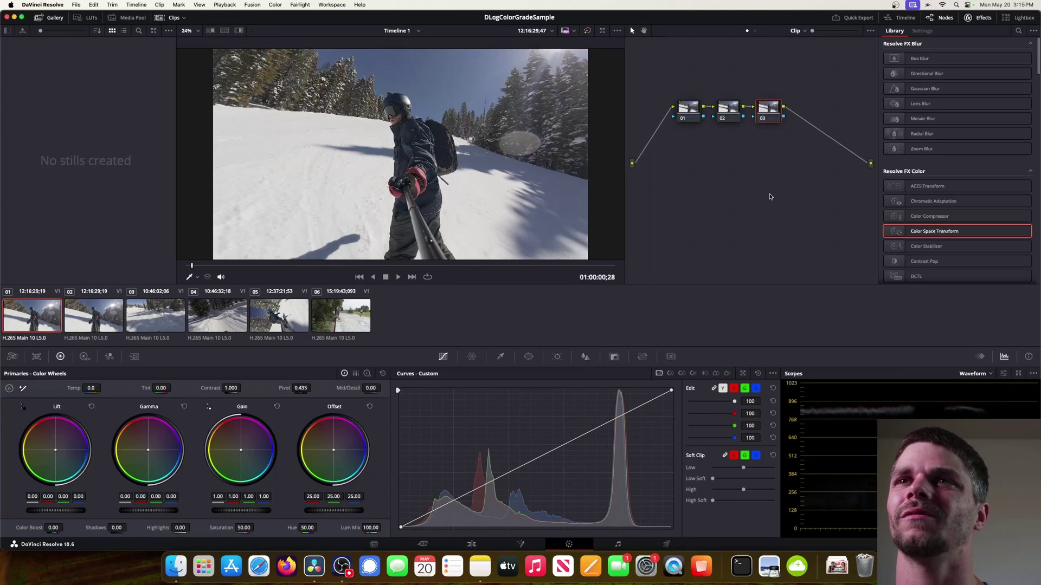
right_click(766, 112)
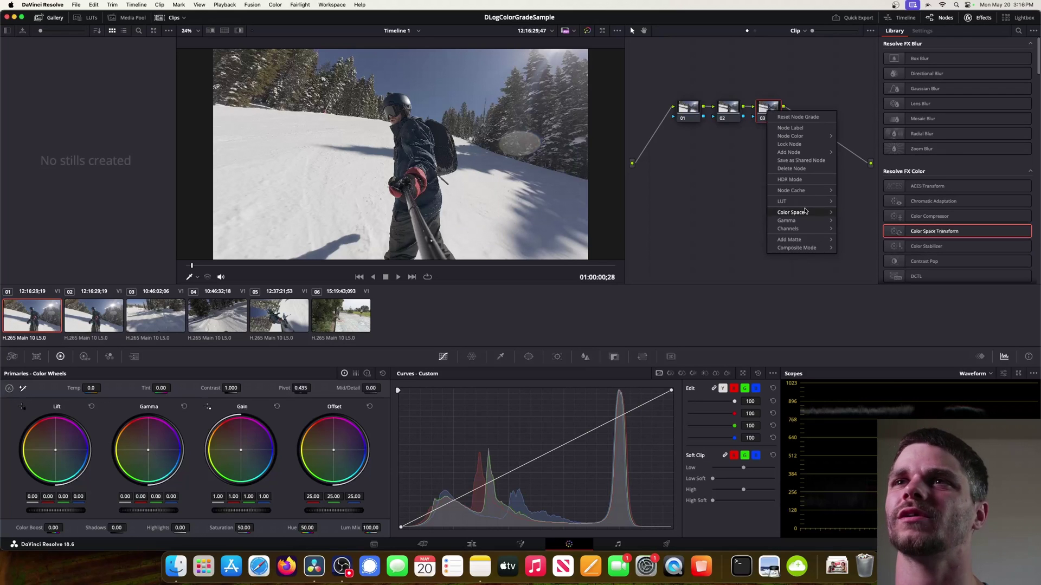
mouse_move(804, 203)
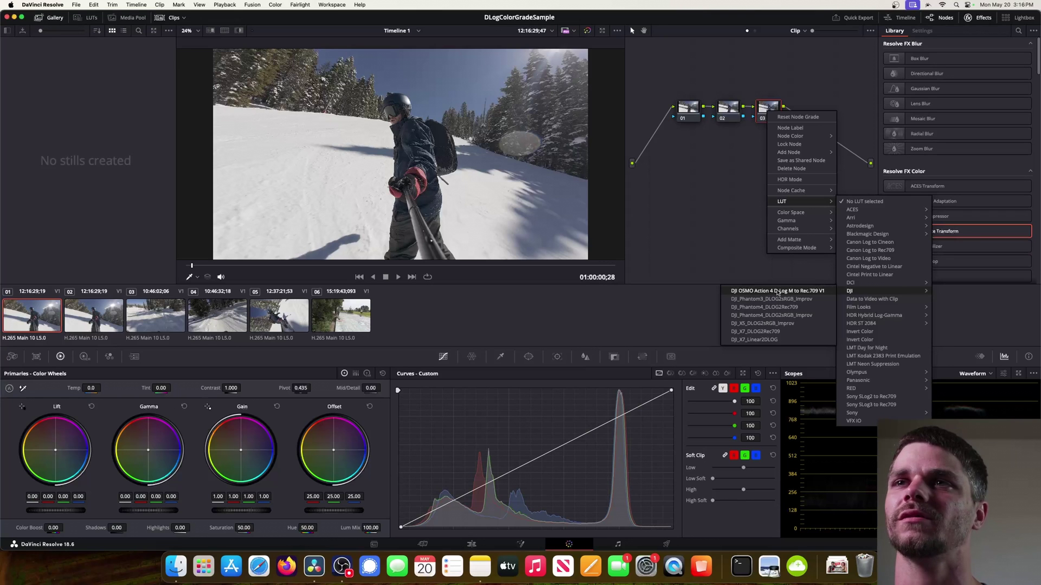
click(774, 292)
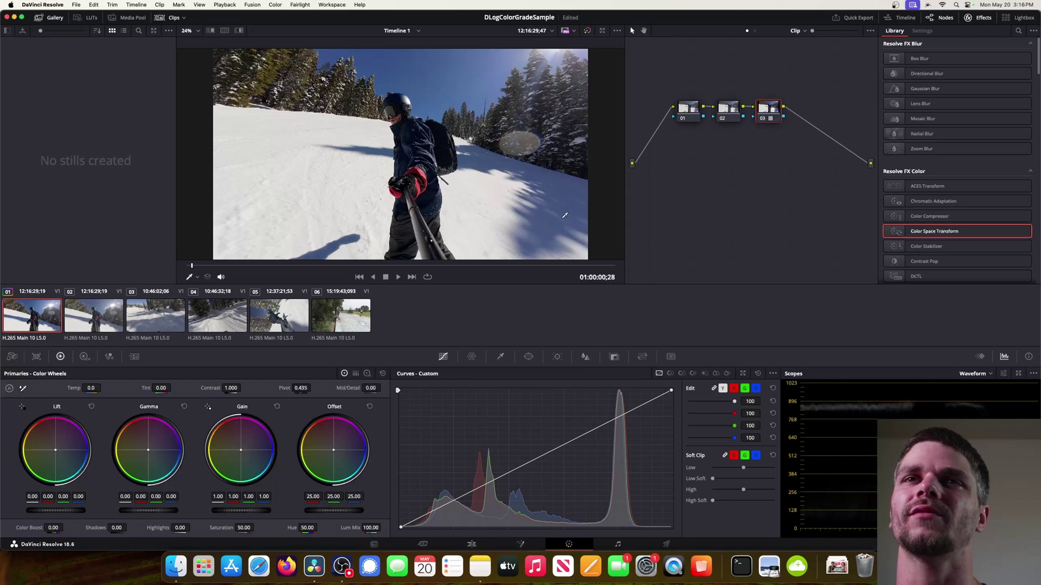
Check which DJI LUT is assigned to node 03
right_click(763, 114)
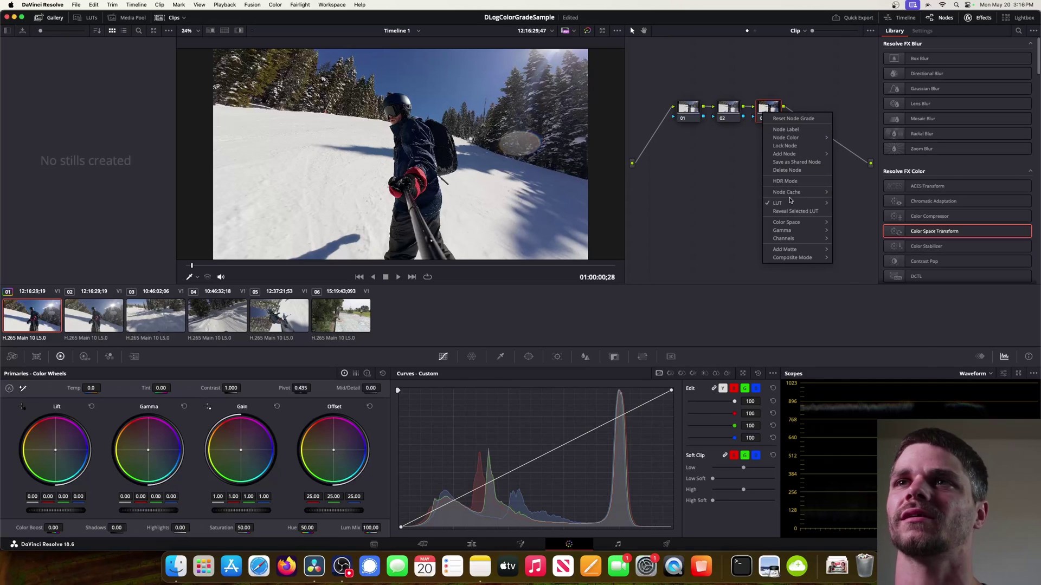
mouse_move(792, 203)
mouse_move(867, 293)
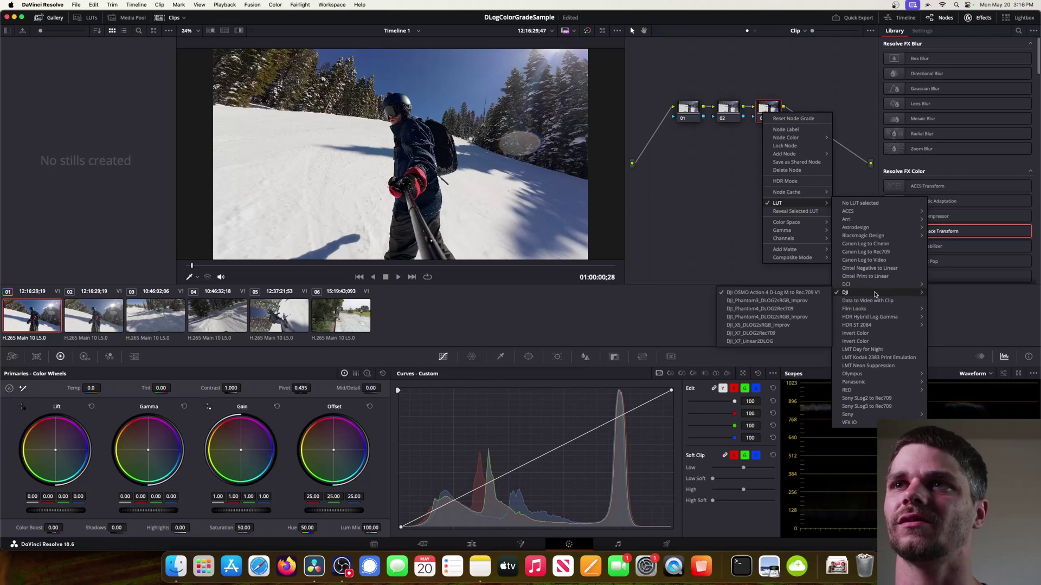
click(700, 214)
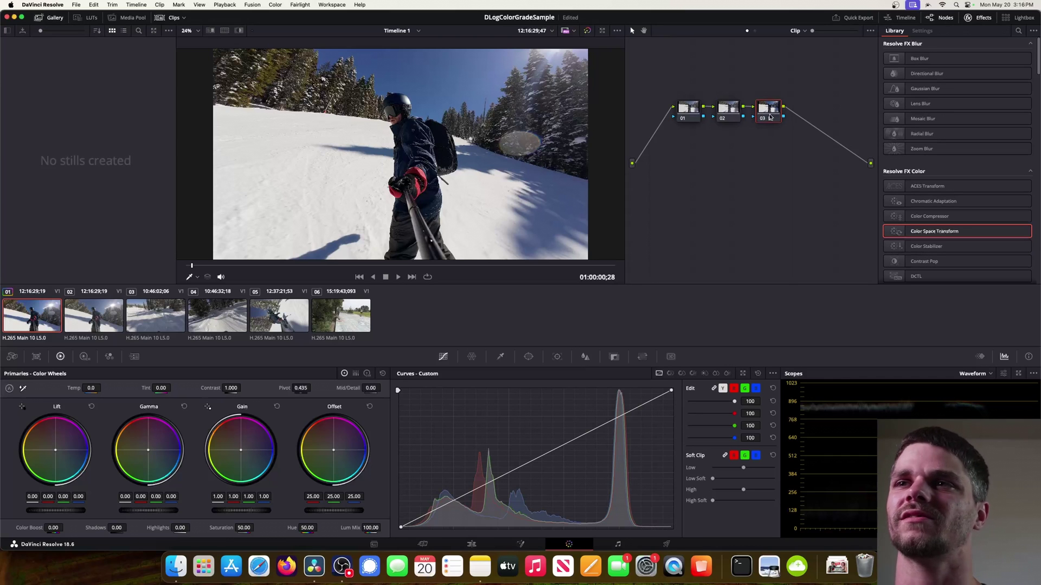
Try a lower key output gain on node 03 to weaken the LUT, and restore the gain to 1
click(614, 357)
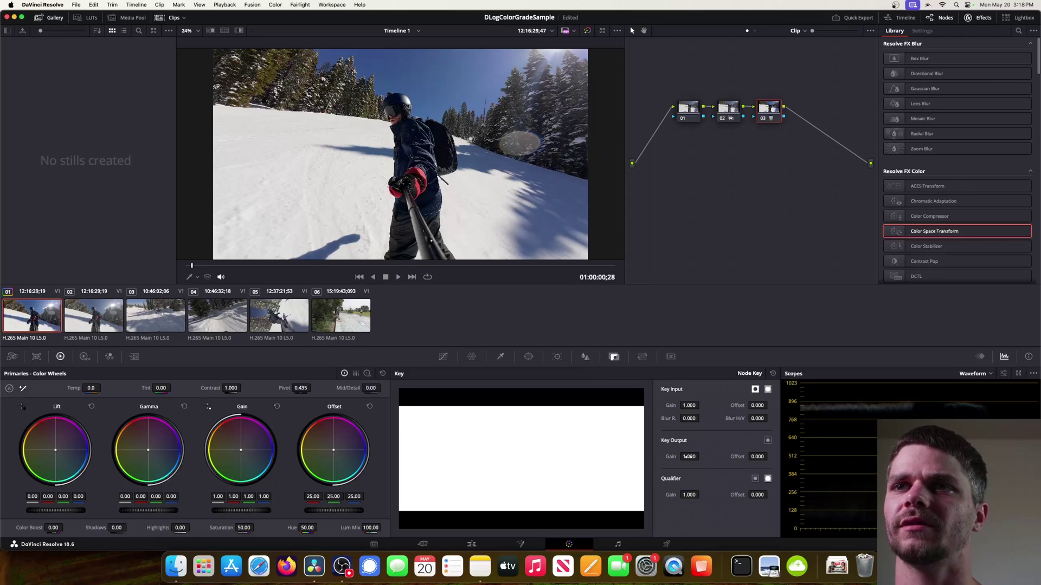
mouse_move(689, 456)
mouse_down()
mouse_move(664, 457)
mouse_move(694, 457)
mouse_up()
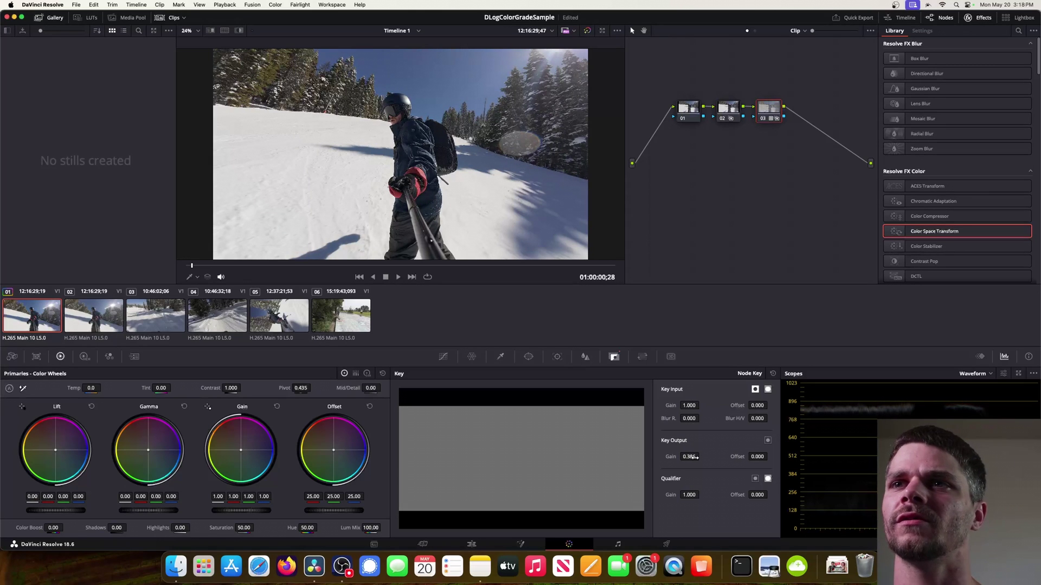
click(696, 457)
text(1)
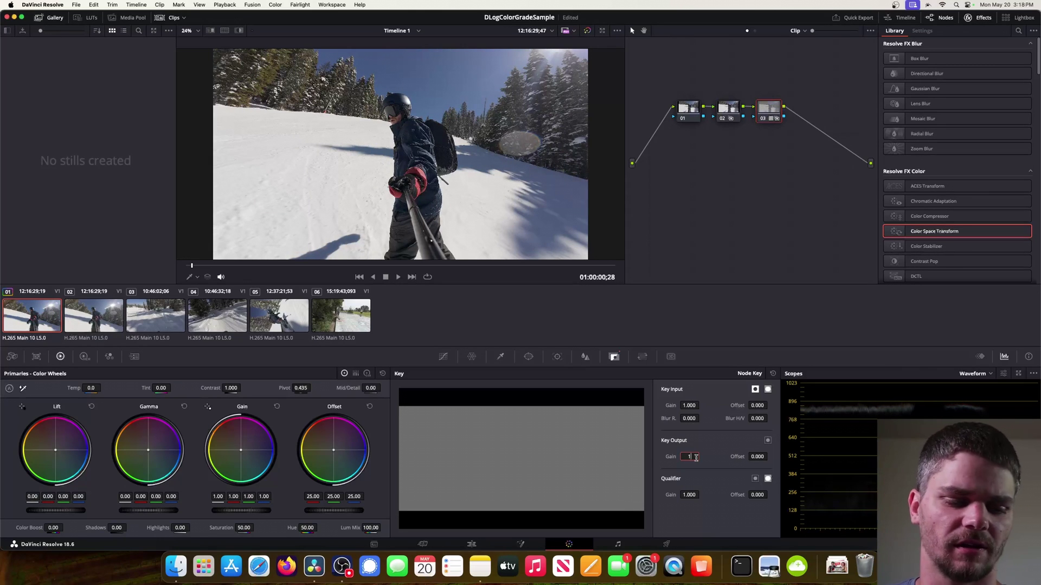
key(Return)
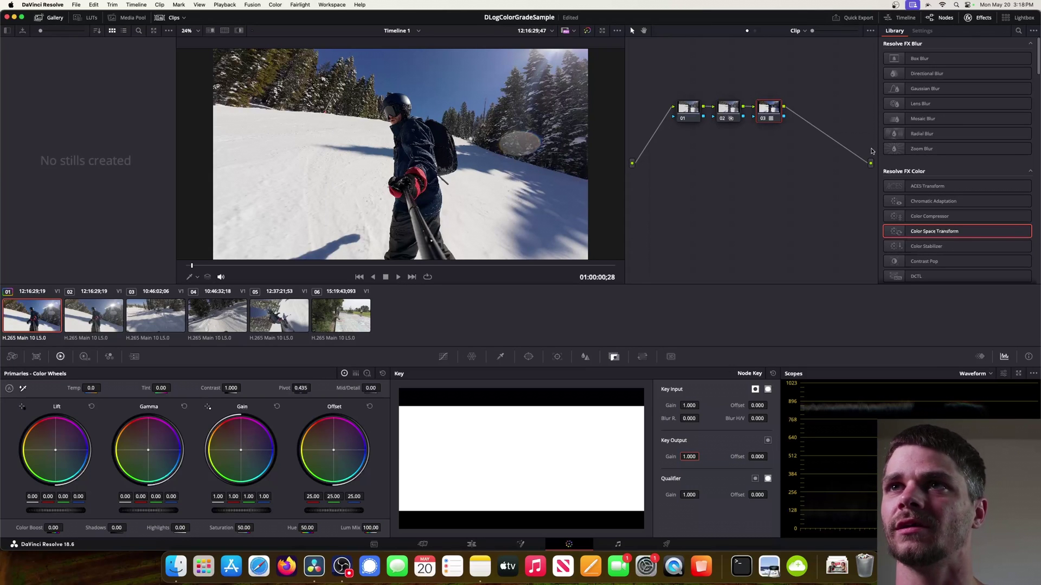
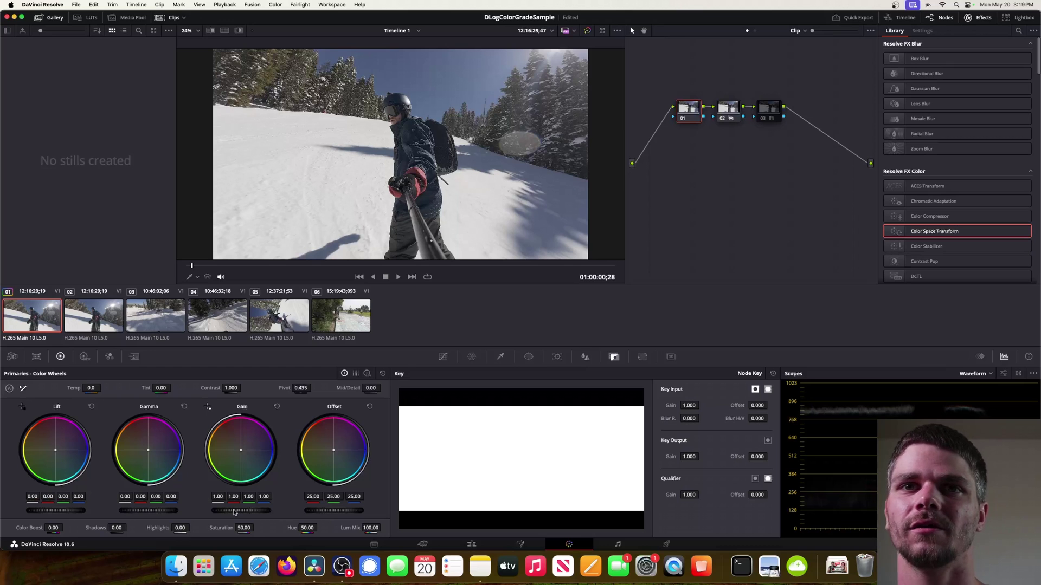
Raise the master Gain to 1.04 and lower the master Lift to -0.04 on node 01
drag(241, 510, 250, 513)
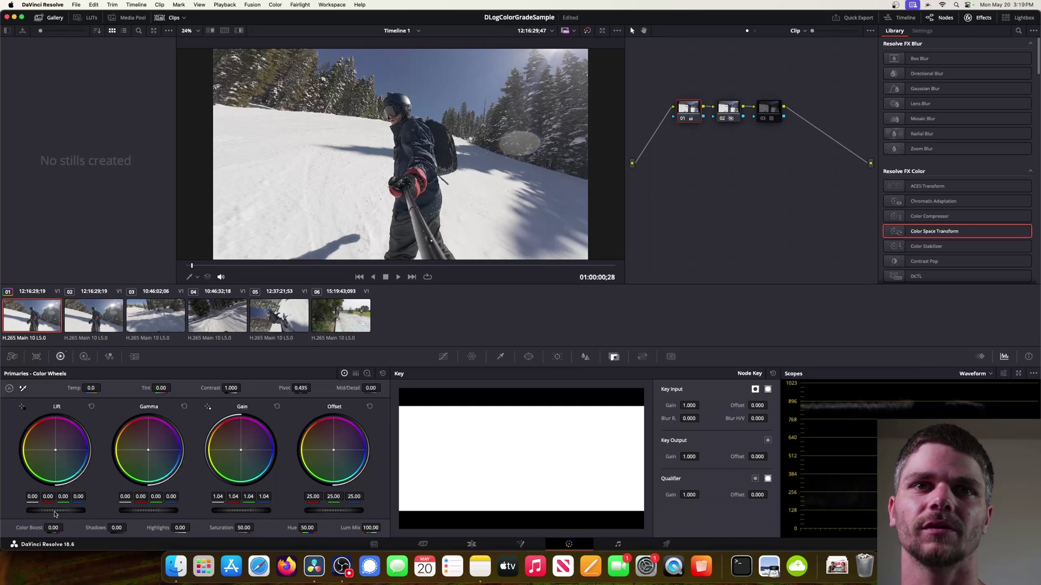
drag(60, 510, 49, 510)
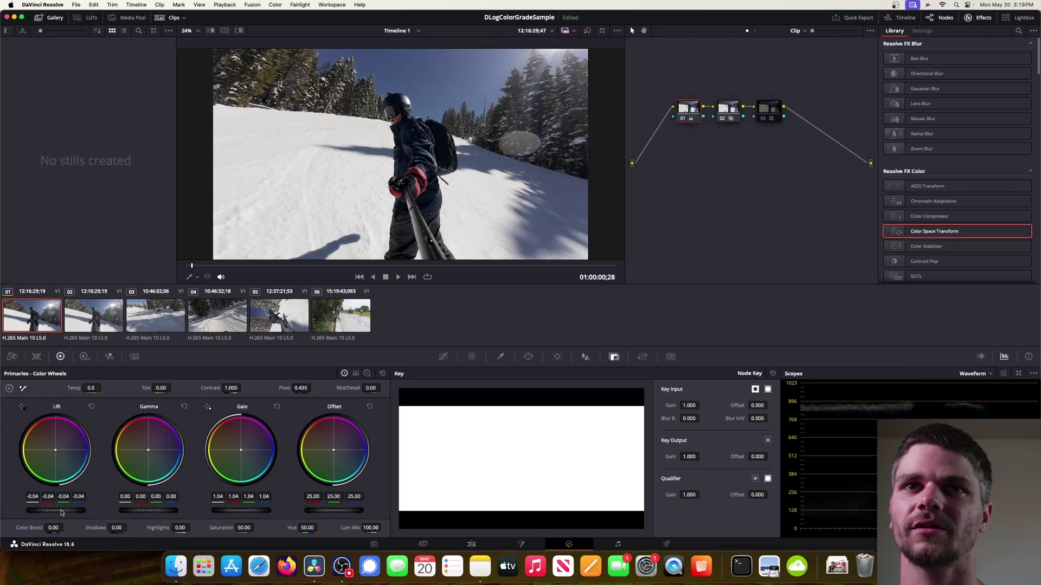
Reset node 01's grade after trying a master Gamma of 0.03, and set its master Gain to 1.03
drag(148, 511, 156, 513)
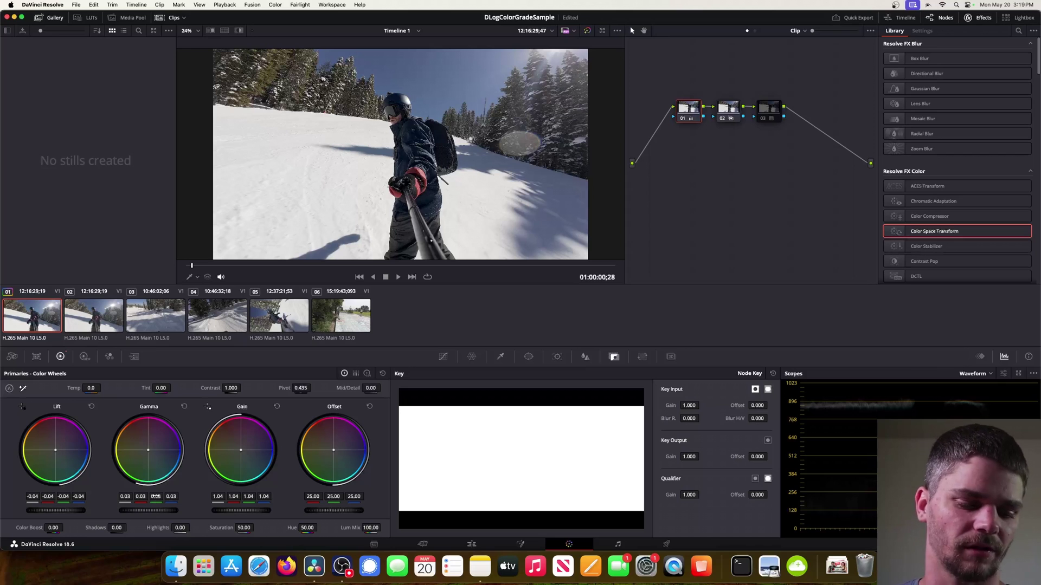
key(shift+Home)
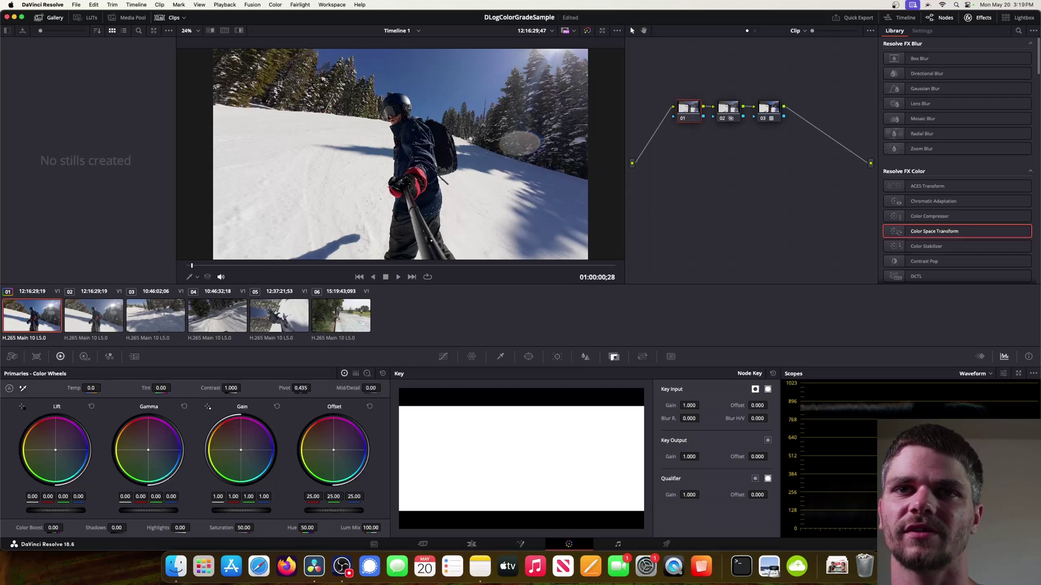
drag(241, 510, 243, 510)
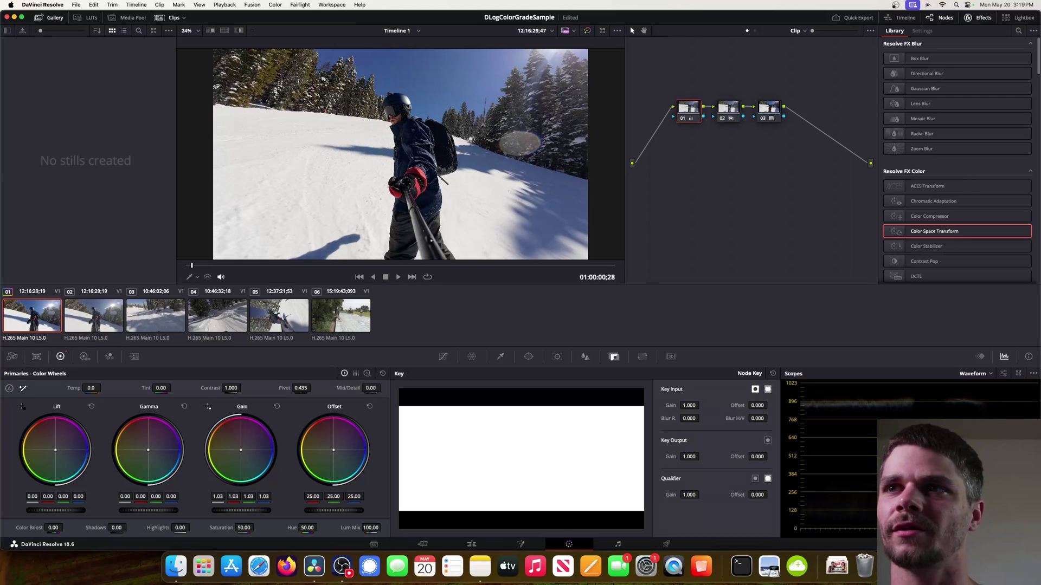
Switch node 03 off and on repeatedly to compare the picture with and without the LUT, and save the project
click(764, 118)
click(764, 118)
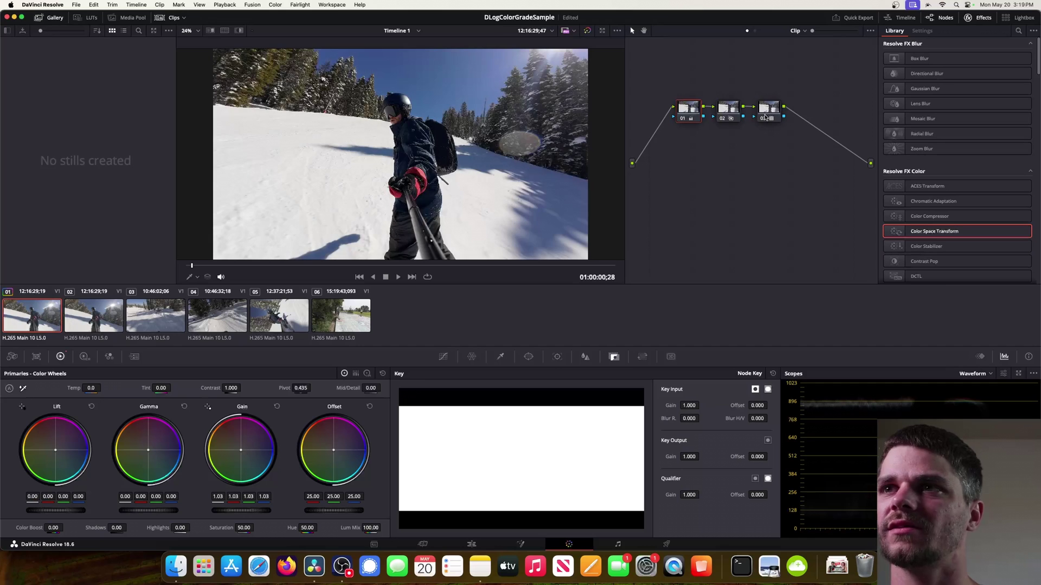
click(764, 119)
click(765, 118)
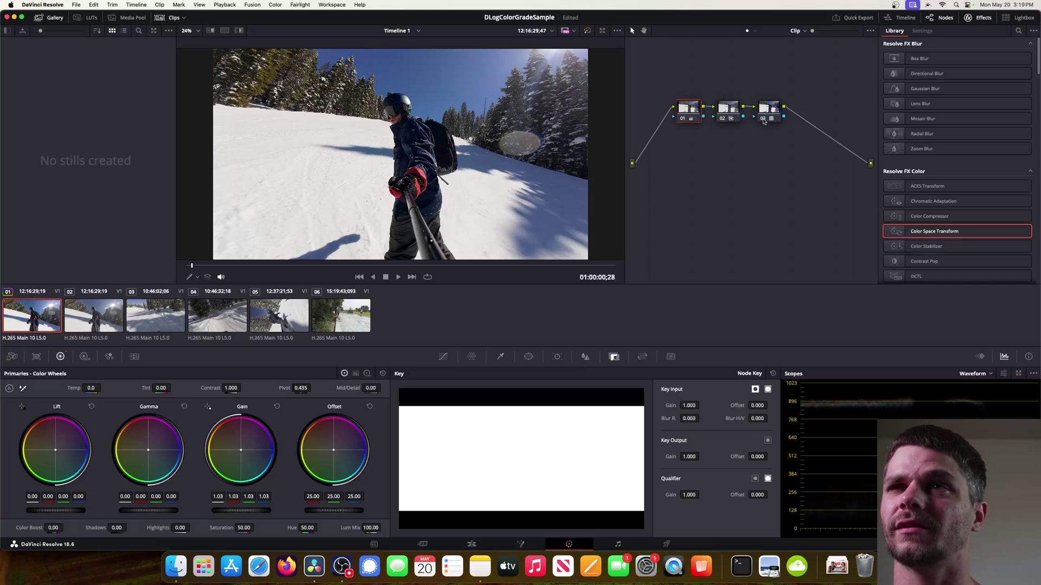
click(764, 119)
click(763, 119)
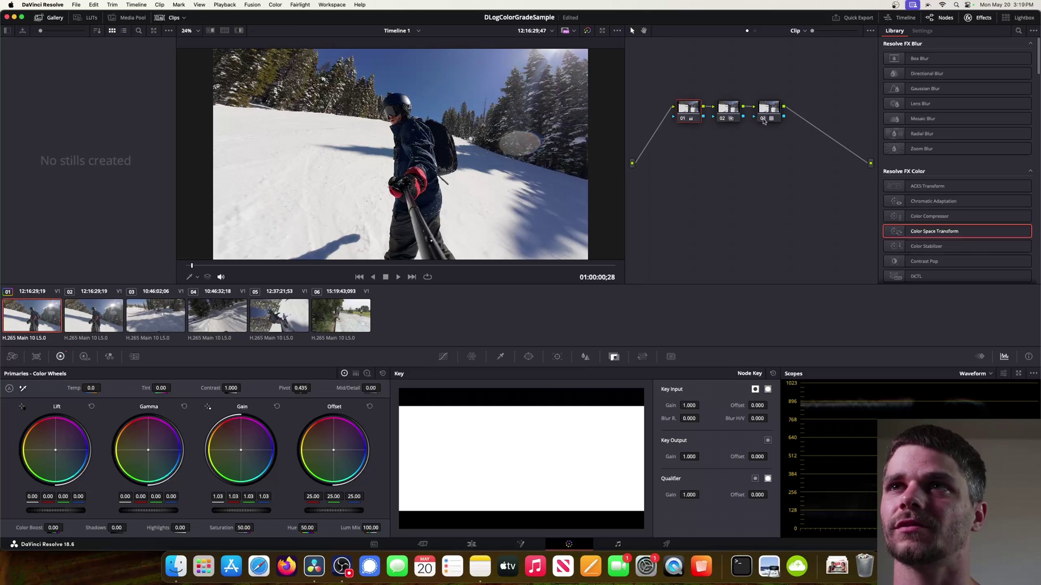
click(763, 120)
click(764, 119)
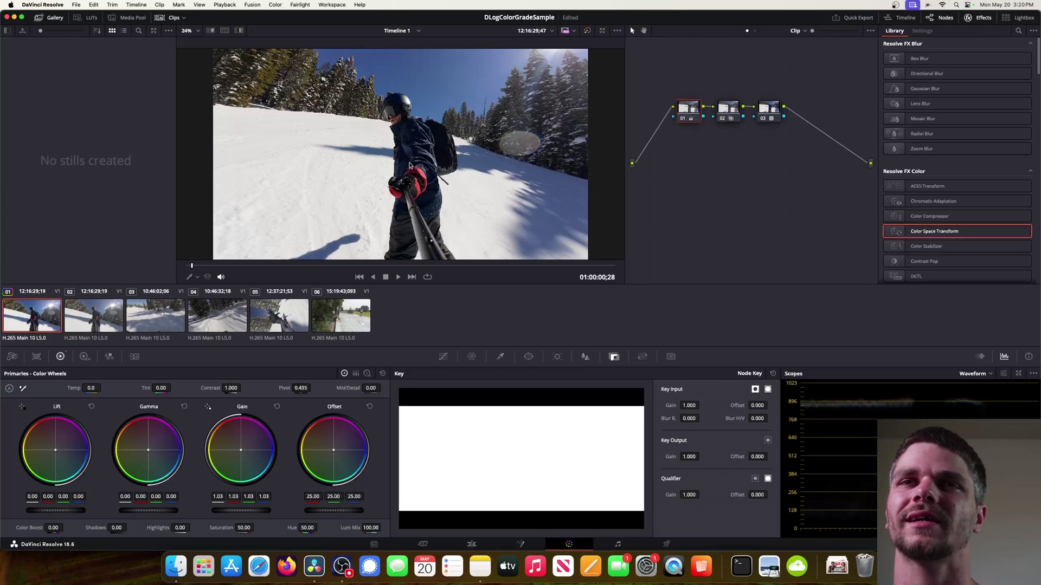
key(super+s)
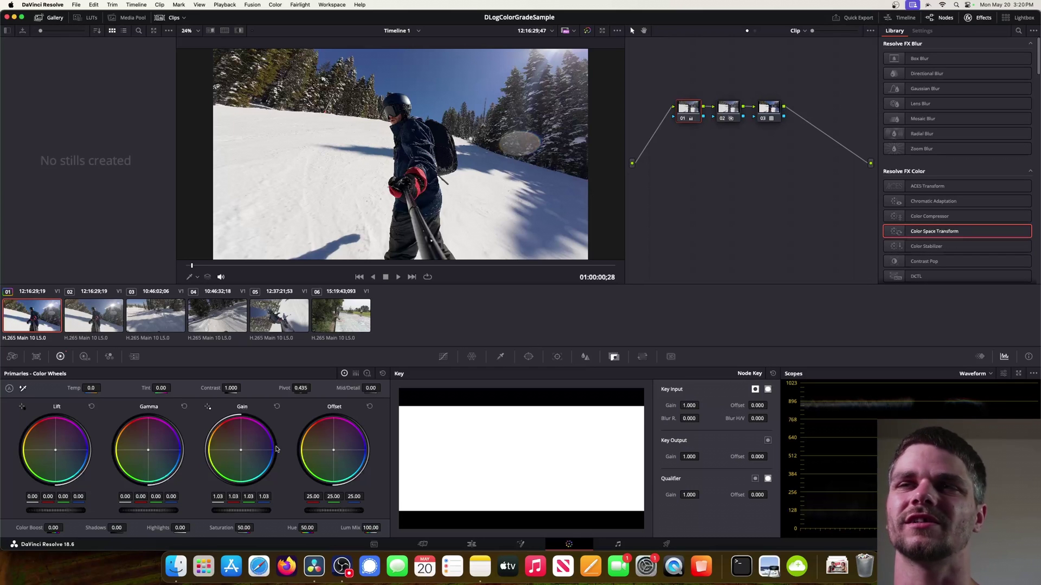
Shape a gentle S-curve on node 02's custom curve by lowering a shadow point and raising a highlight point
click(726, 109)
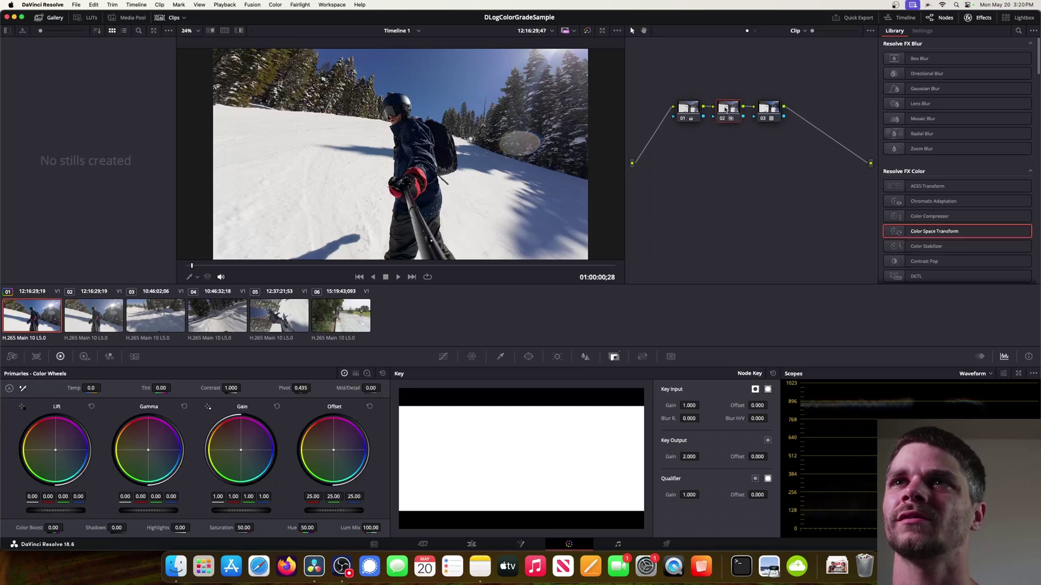
click(726, 110)
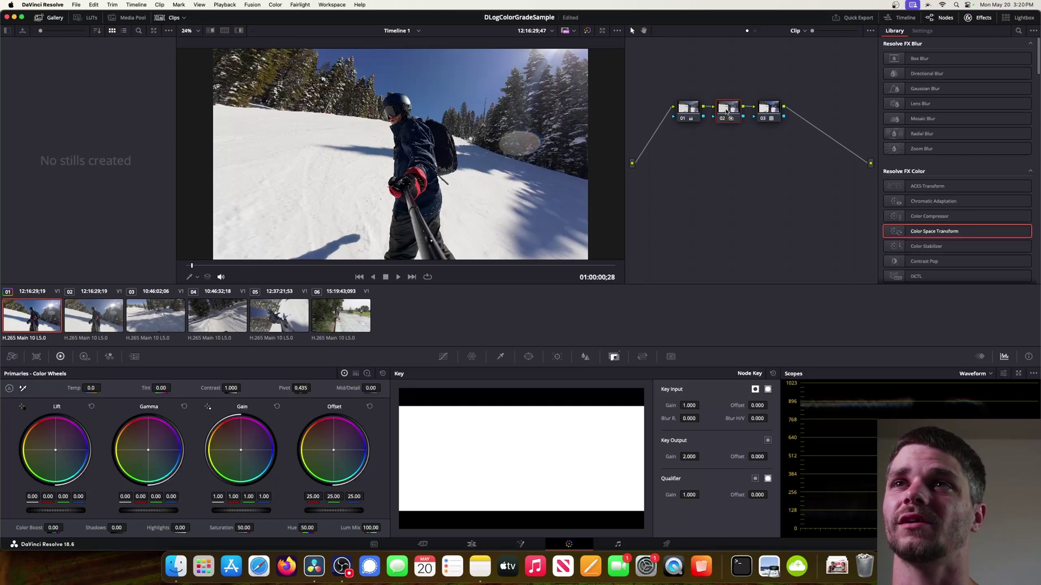
click(444, 359)
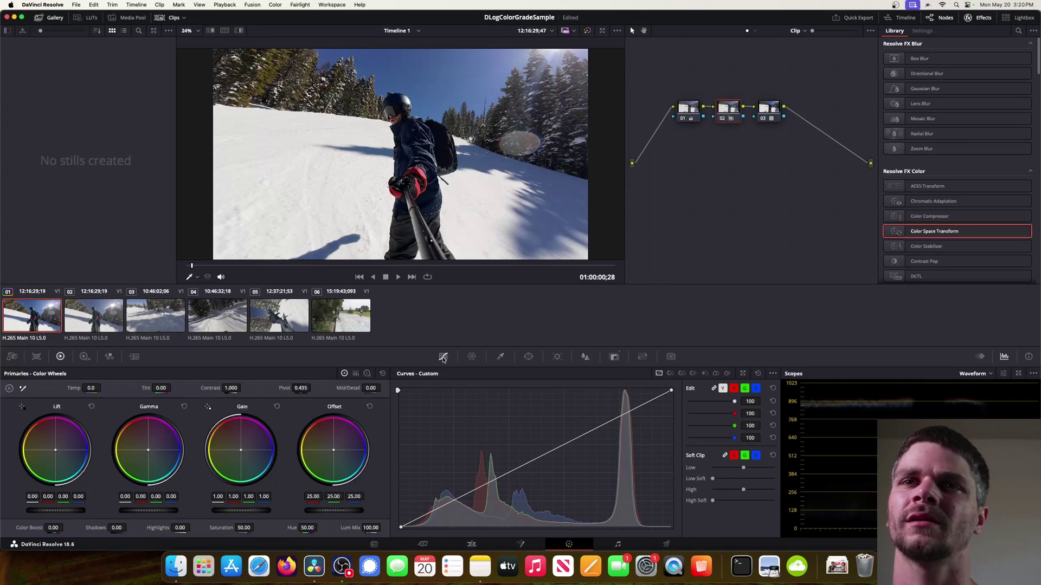
click(610, 417)
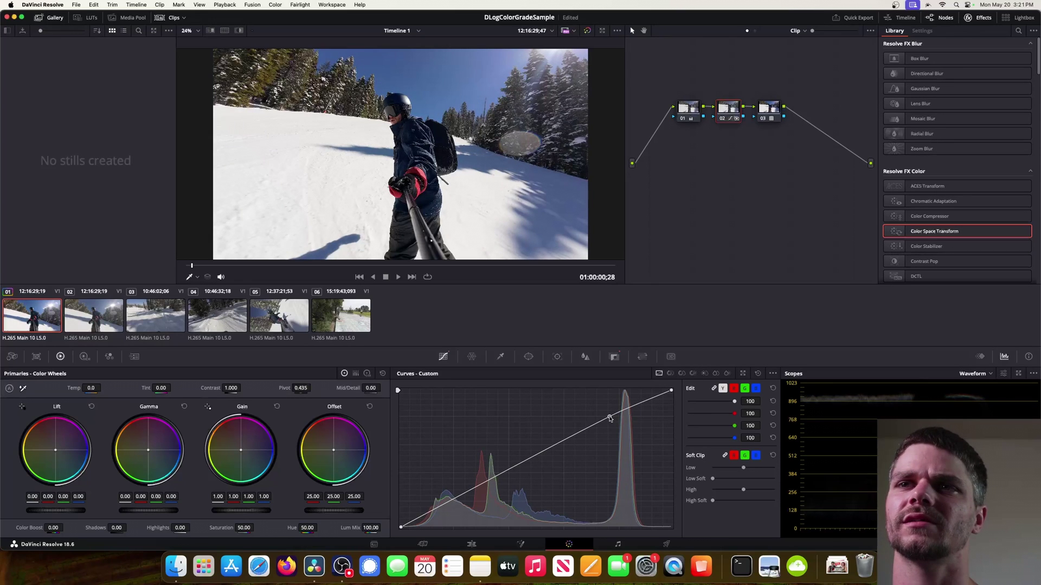
drag(460, 498, 459, 504)
drag(609, 419, 621, 408)
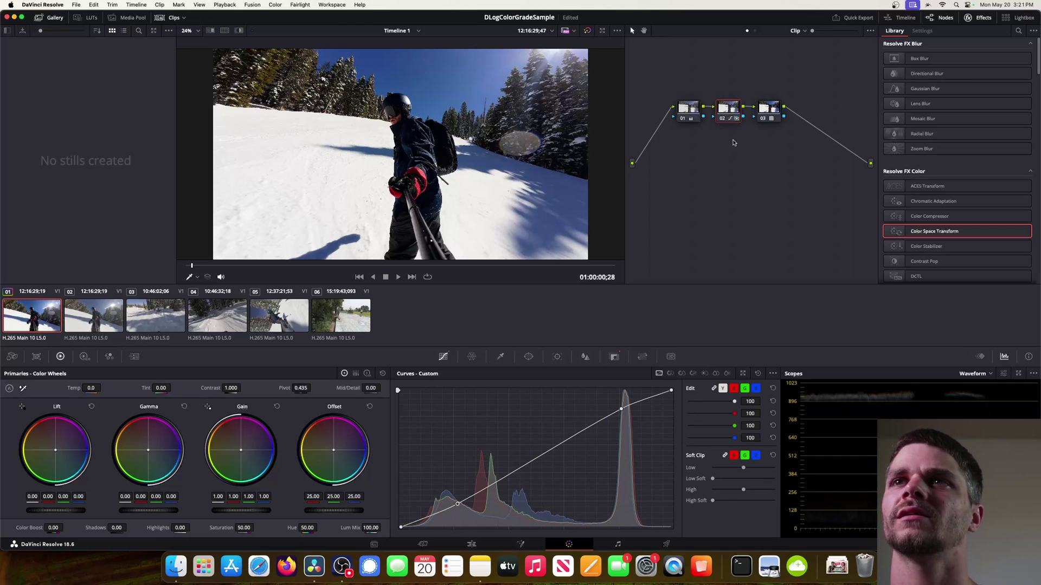
Switch node 02 off and on repeatedly to compare the picture with and without the contrast curve
click(722, 118)
click(721, 119)
click(722, 119)
click(722, 119)
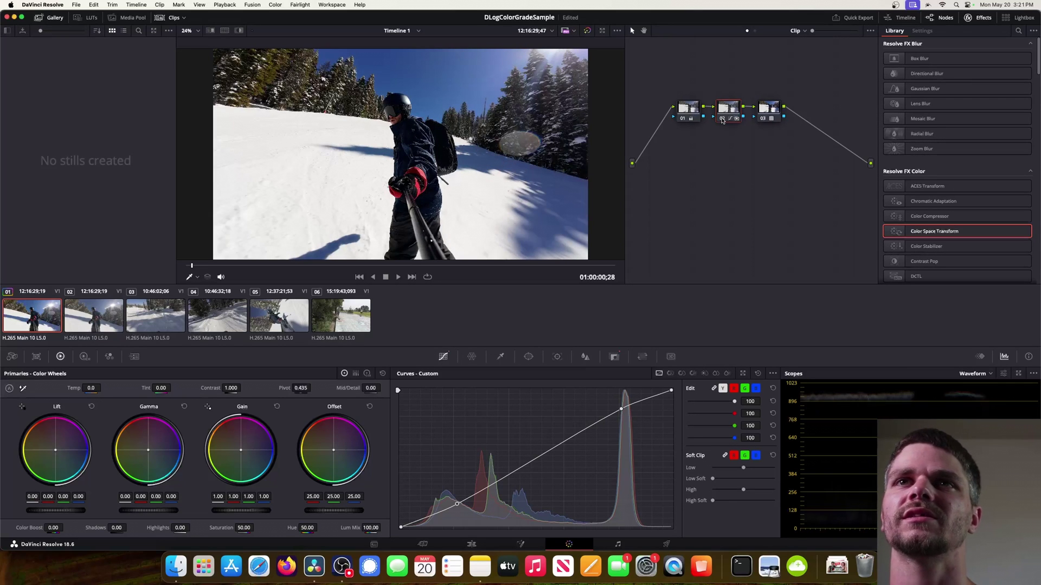
click(722, 119)
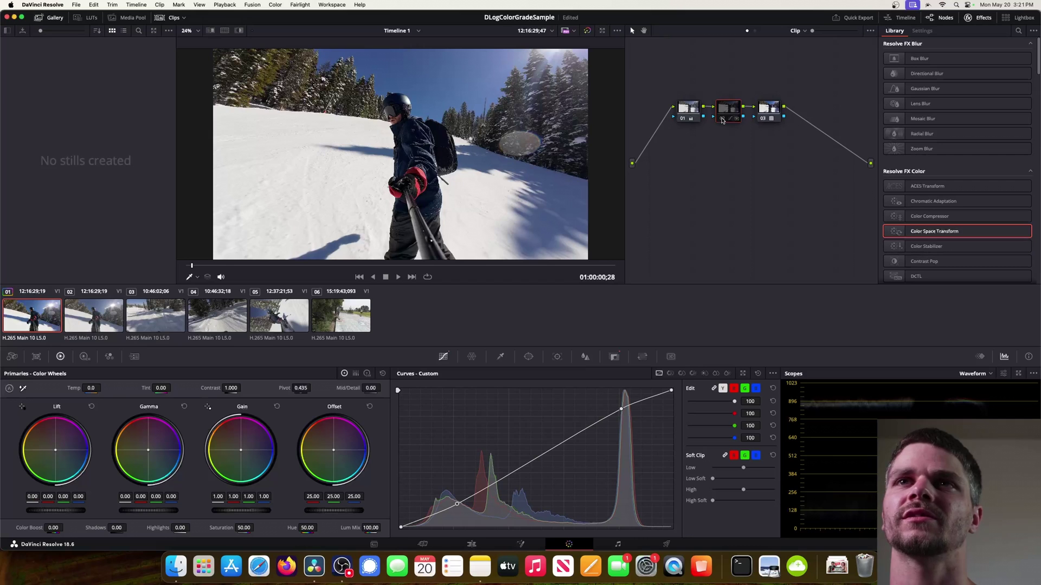
click(722, 119)
click(722, 119)
click(722, 118)
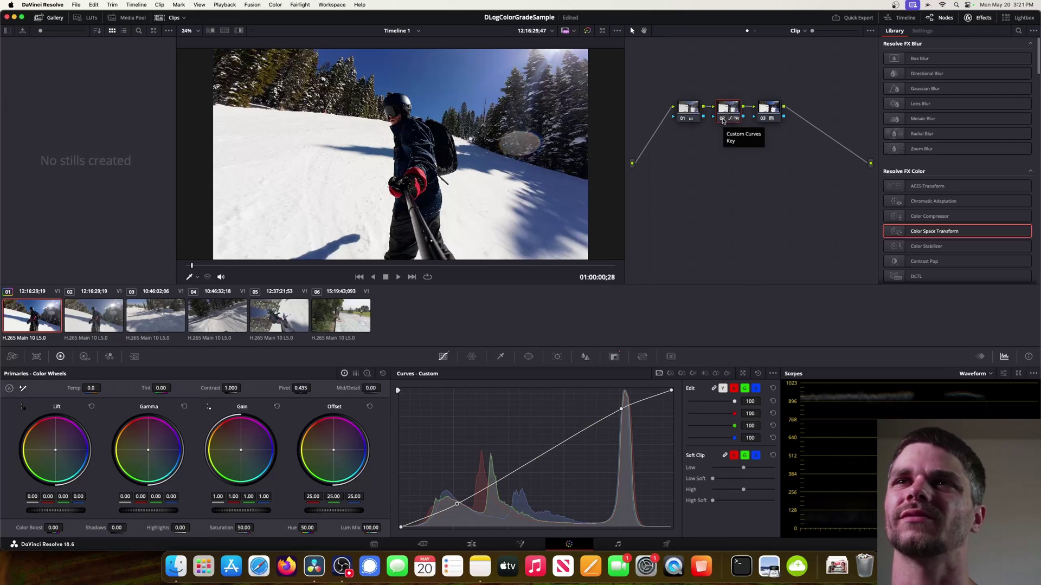
click(722, 119)
click(722, 119)
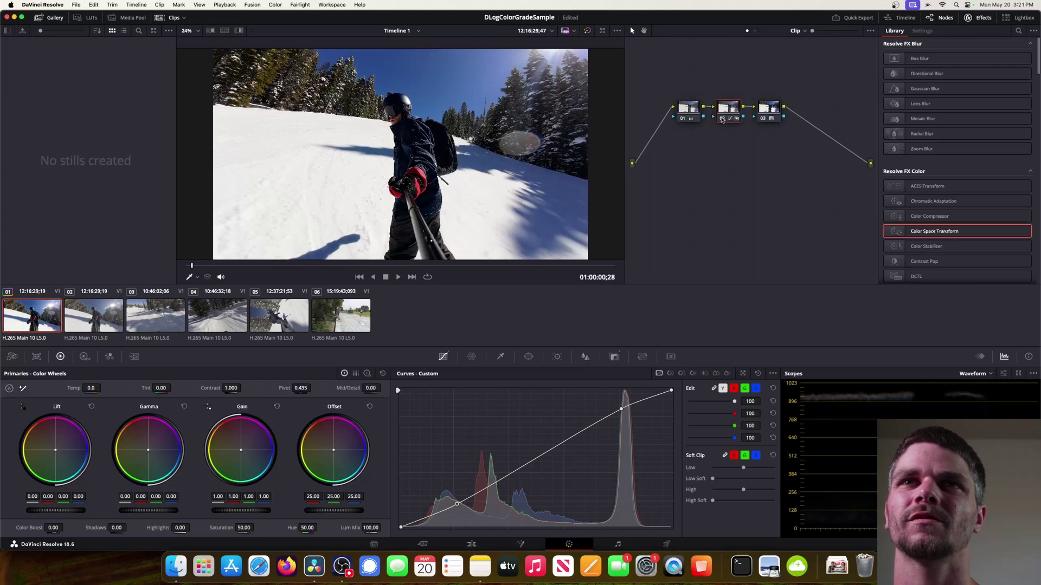
click(722, 119)
click(722, 119)
click(722, 118)
click(721, 119)
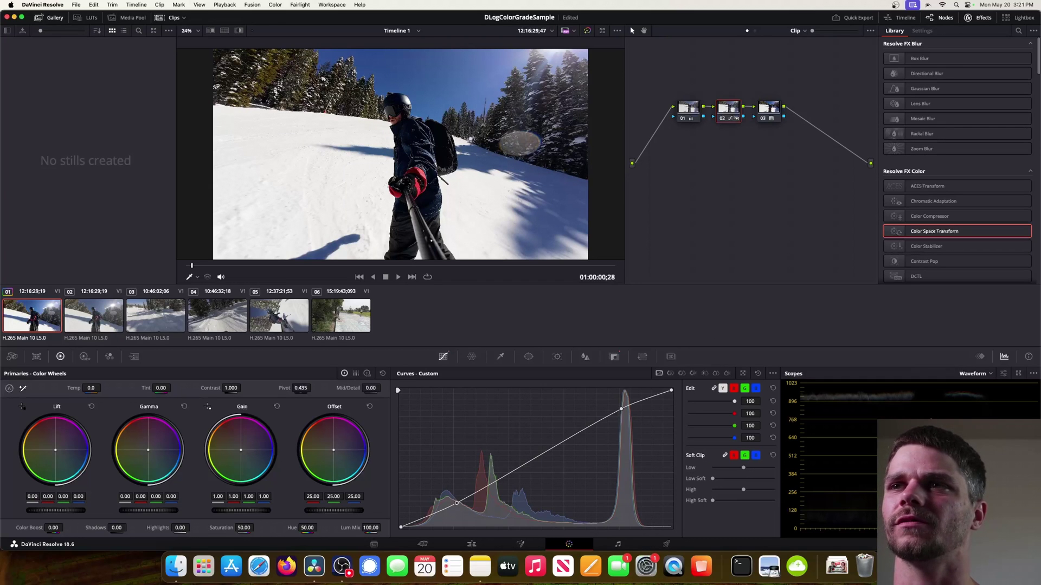
click(722, 119)
click(723, 119)
drag(723, 118, 723, 116)
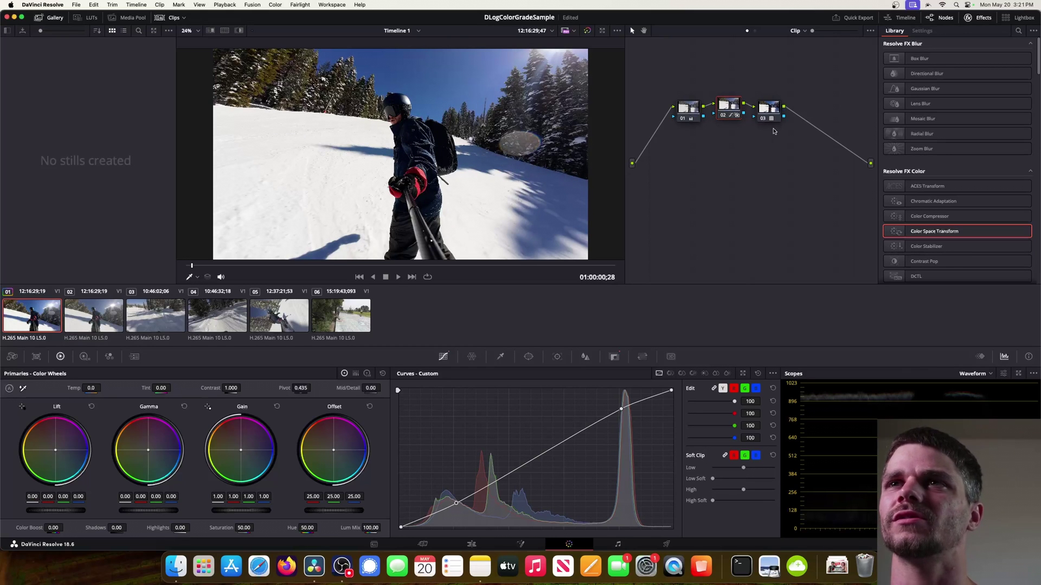
Compare the footage with all three nodes disabled and re-enabled, and save the project with every node active
click(772, 107)
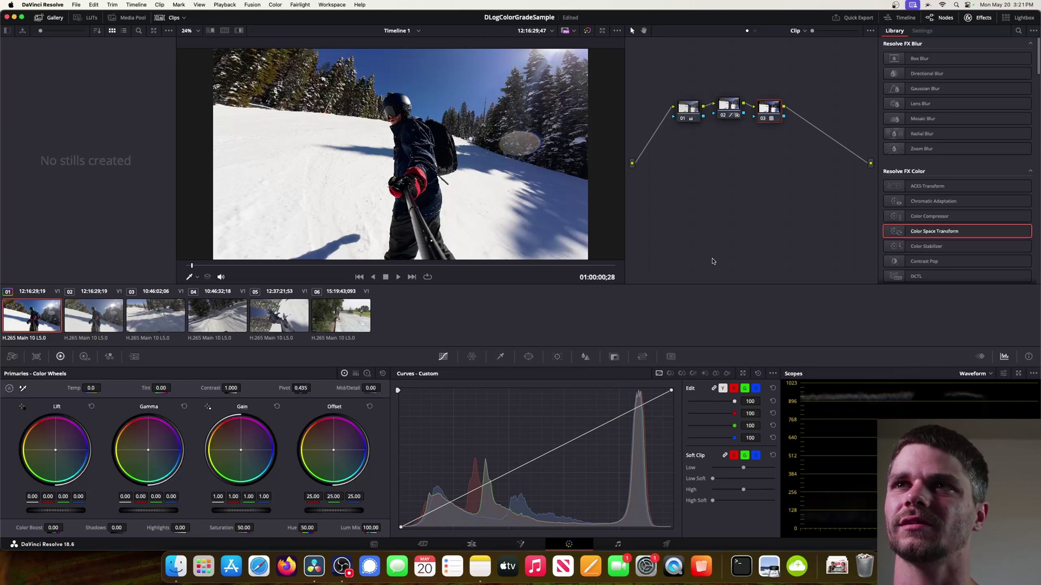
click(685, 111)
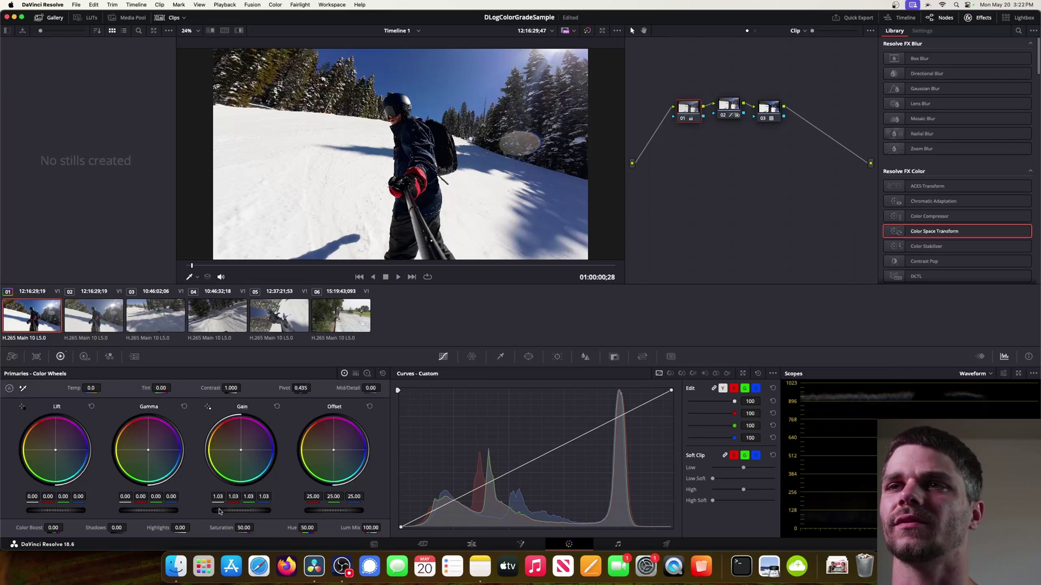
click(722, 115)
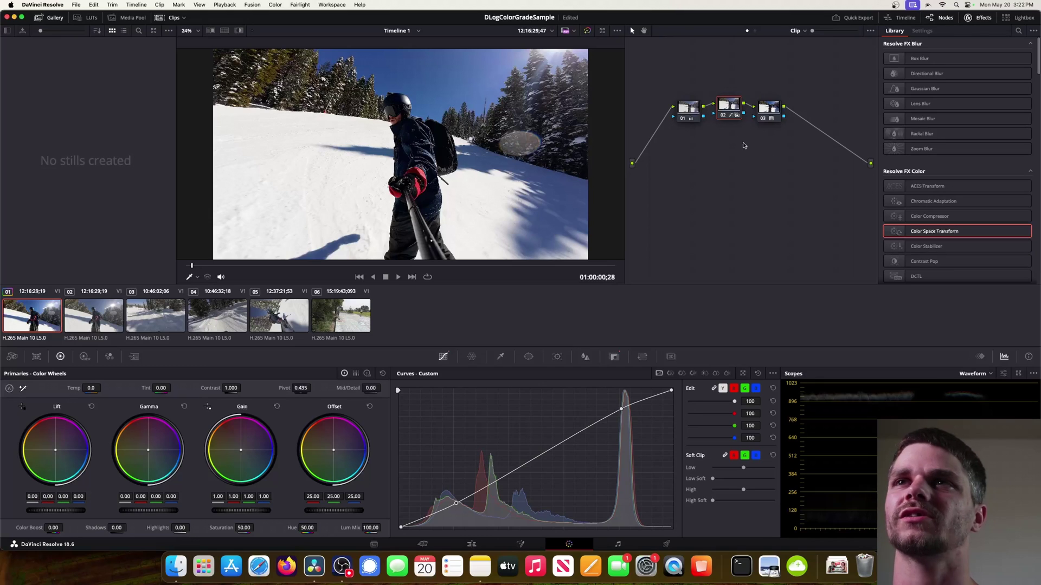
click(760, 122)
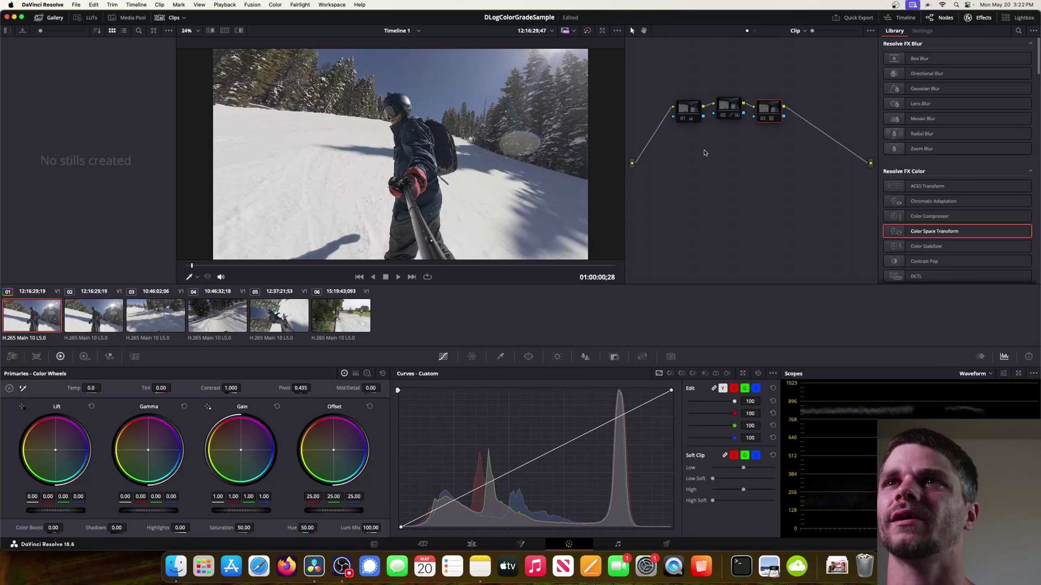
click(764, 120)
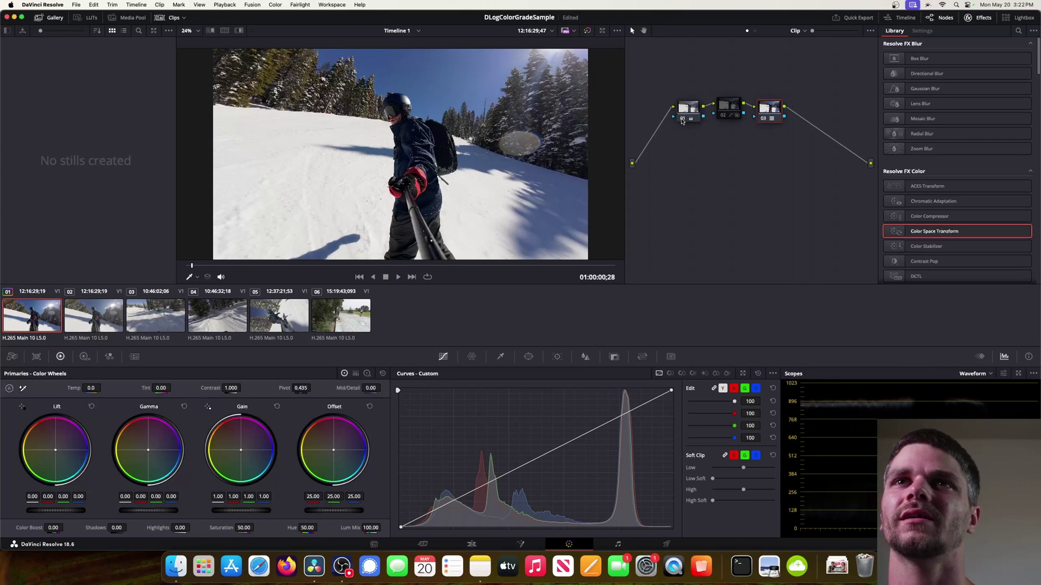
click(721, 114)
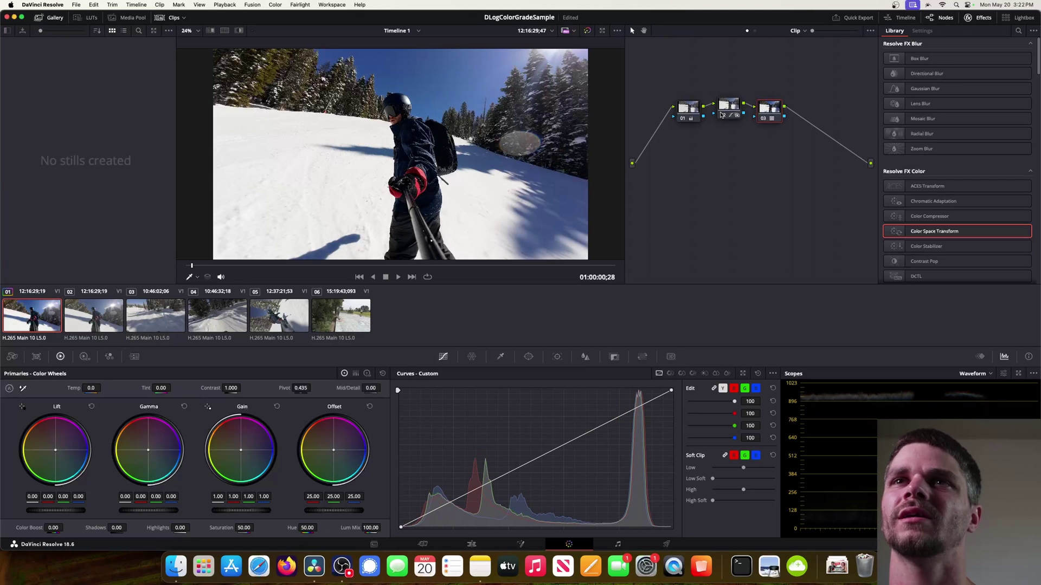
key(super+s)
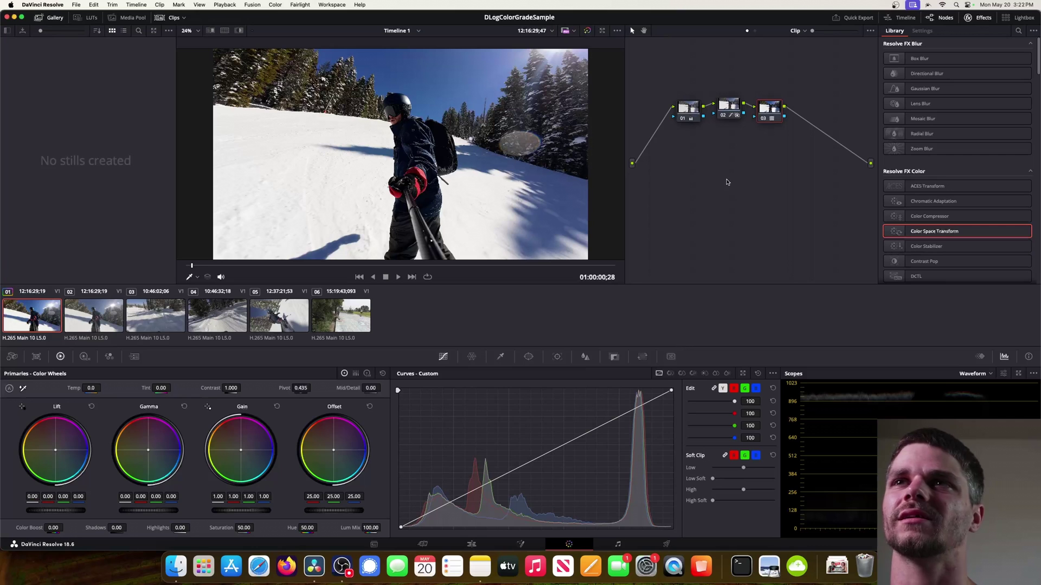
click(737, 105)
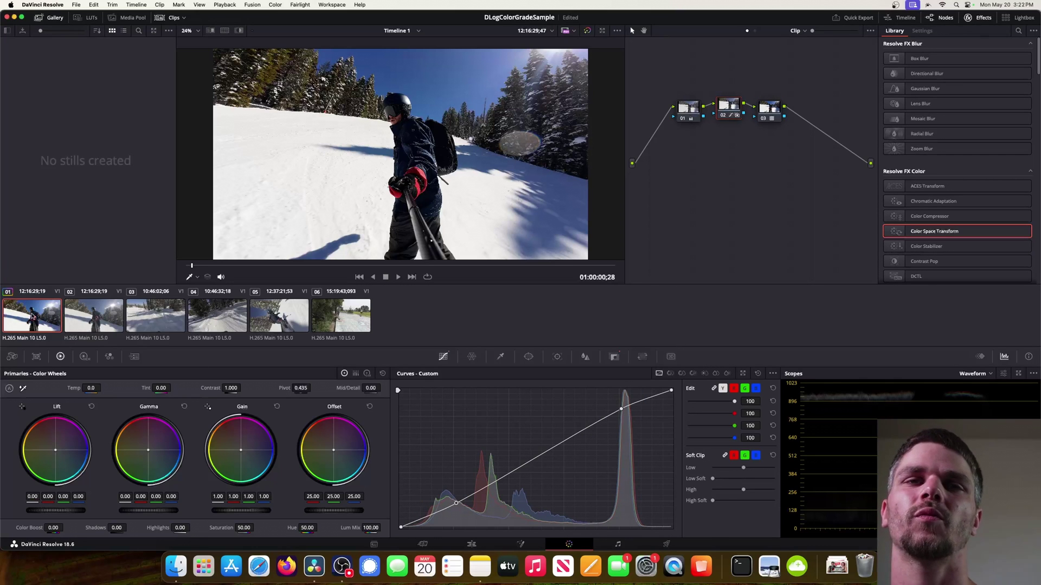
Alternate between clip 01 and clip 02 to compare the graded shot with the ungraded one
click(93, 316)
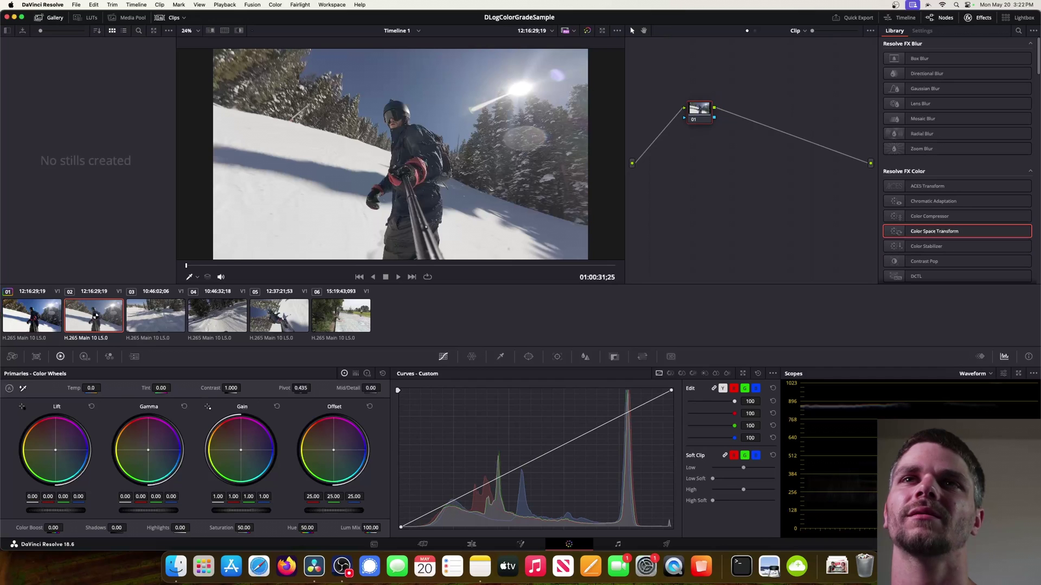
click(50, 319)
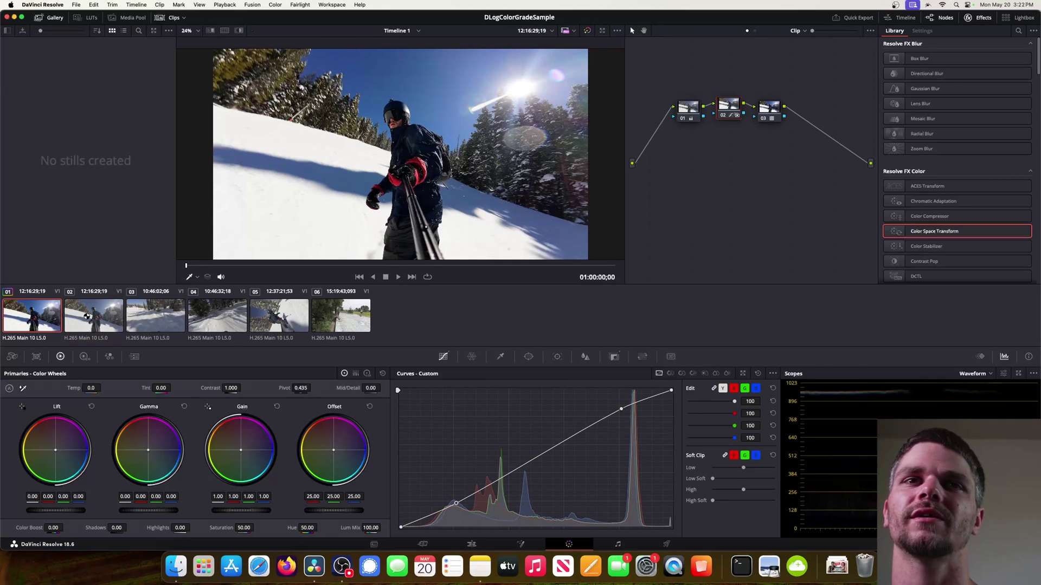
click(87, 317)
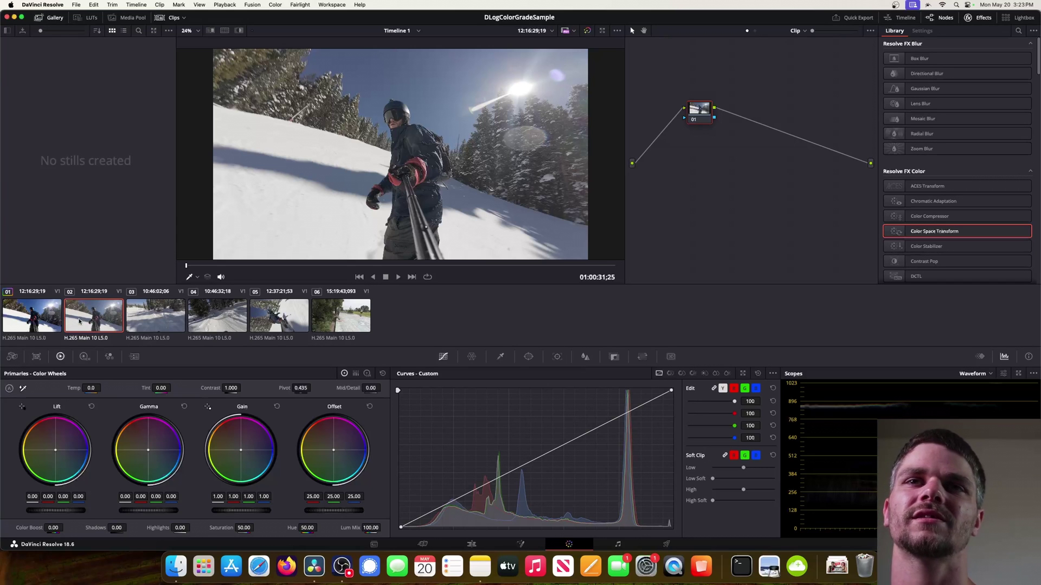
click(50, 321)
click(101, 316)
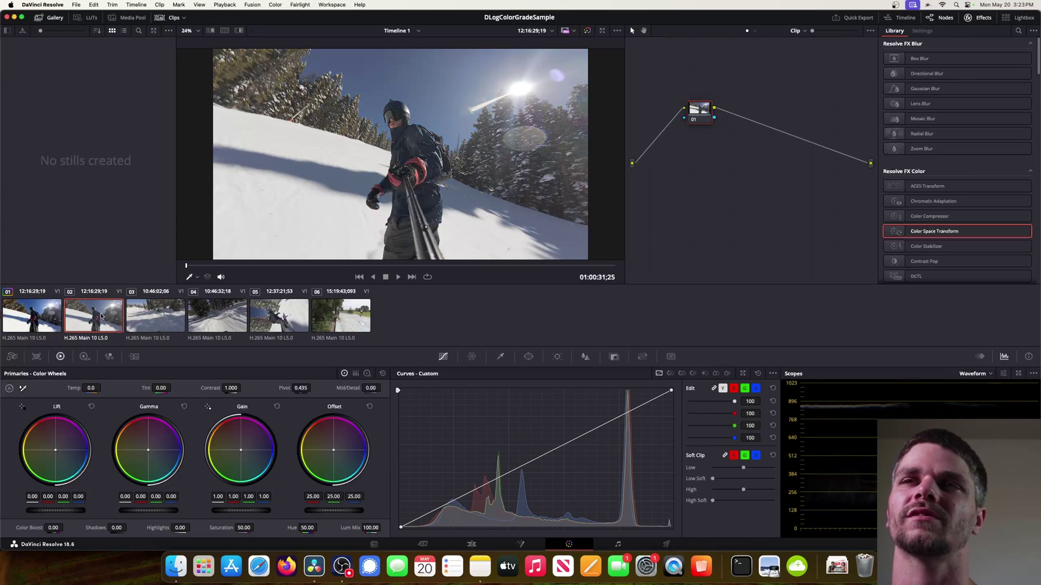
click(61, 307)
click(91, 317)
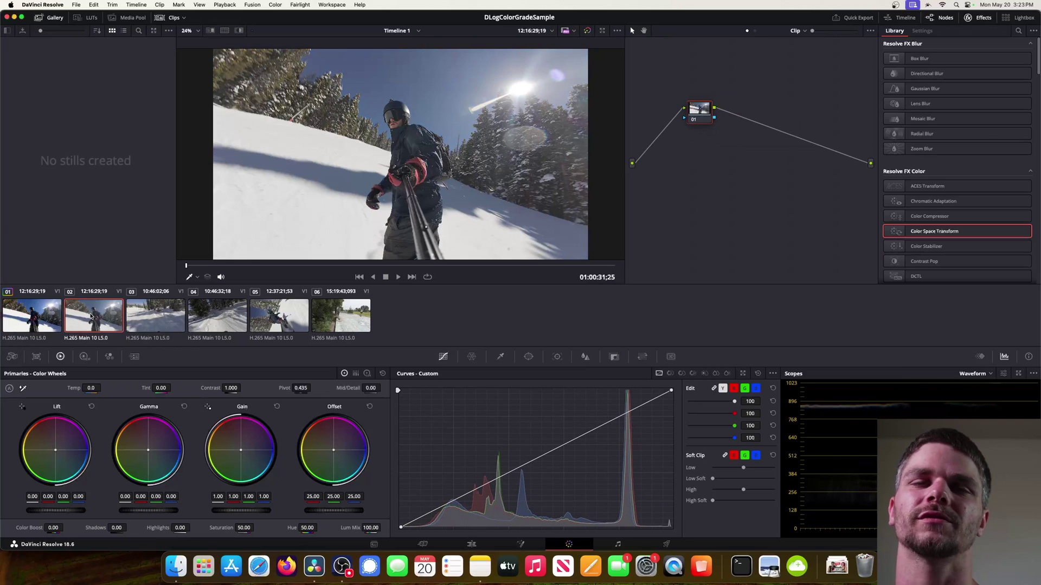
click(38, 317)
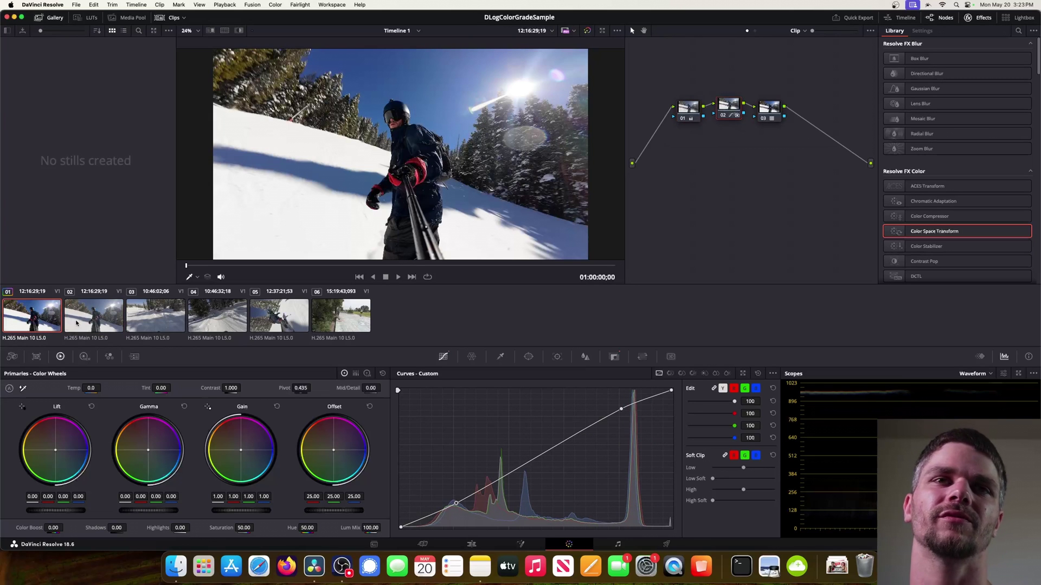
click(86, 320)
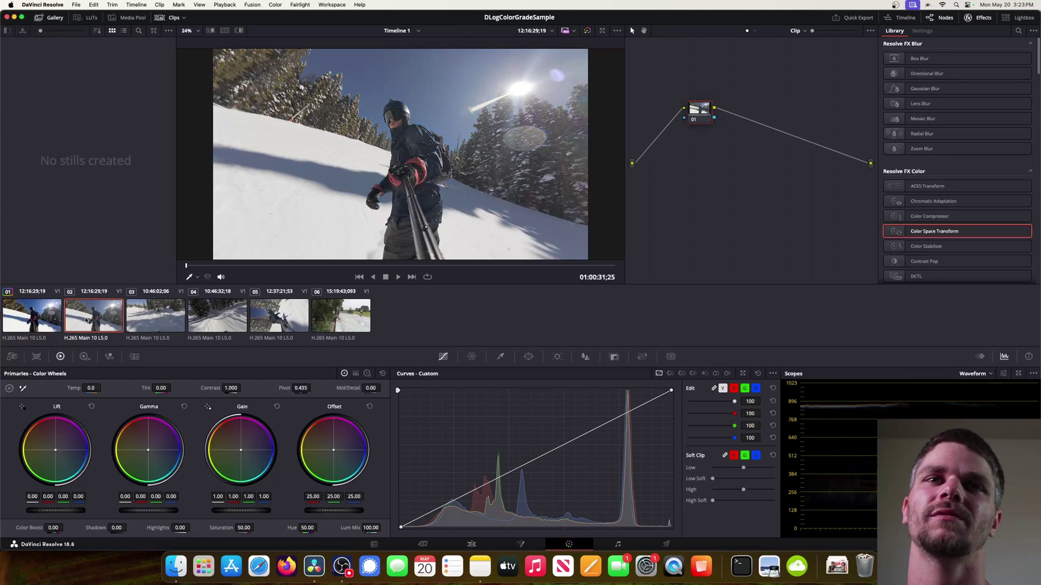
click(46, 319)
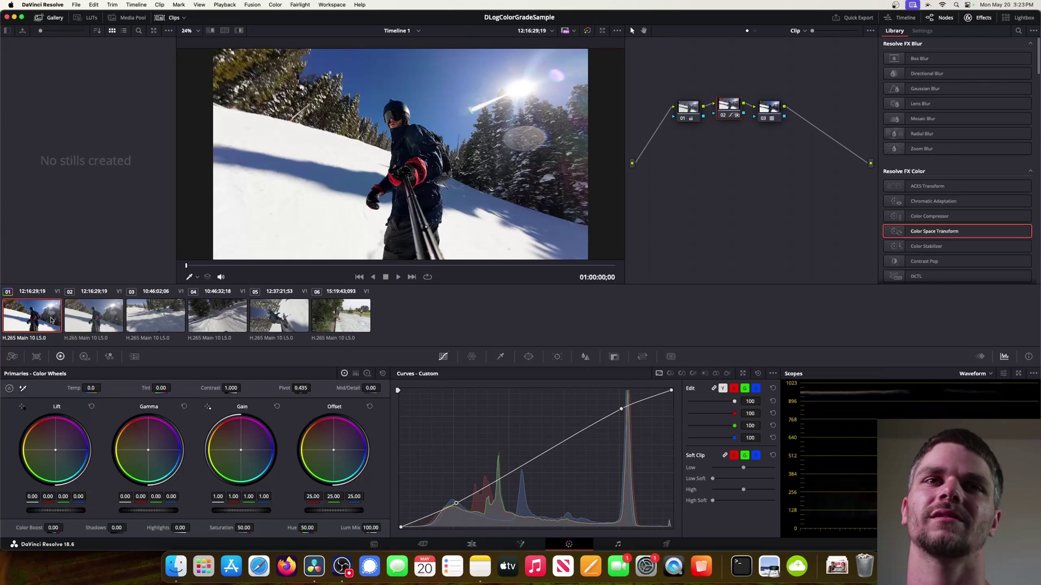
Flip back and forth between ungraded clip 02 and graded clip 01 to judge the difference in color and contrast
click(90, 321)
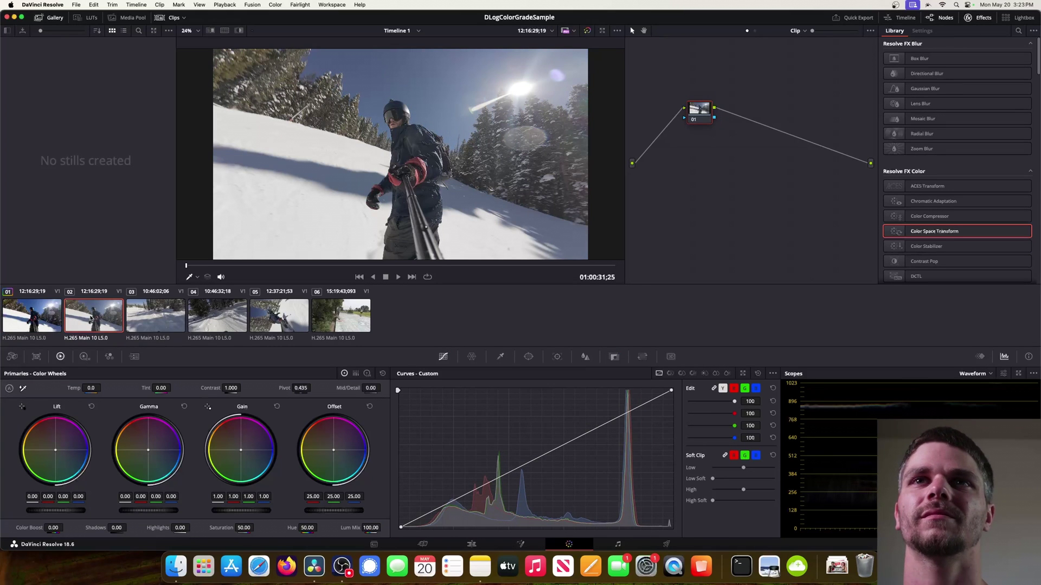
click(34, 324)
click(94, 314)
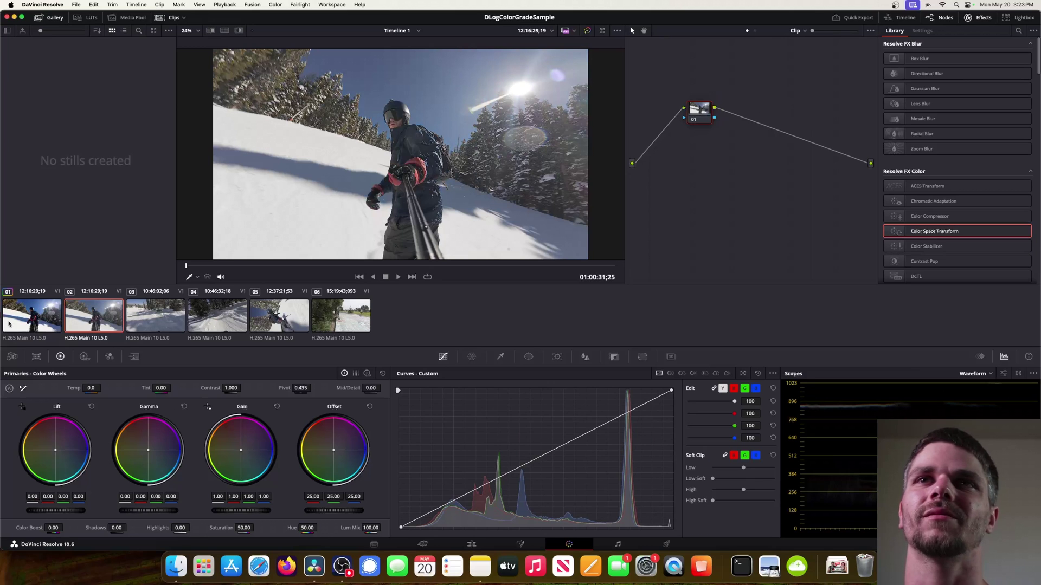
click(25, 318)
click(93, 316)
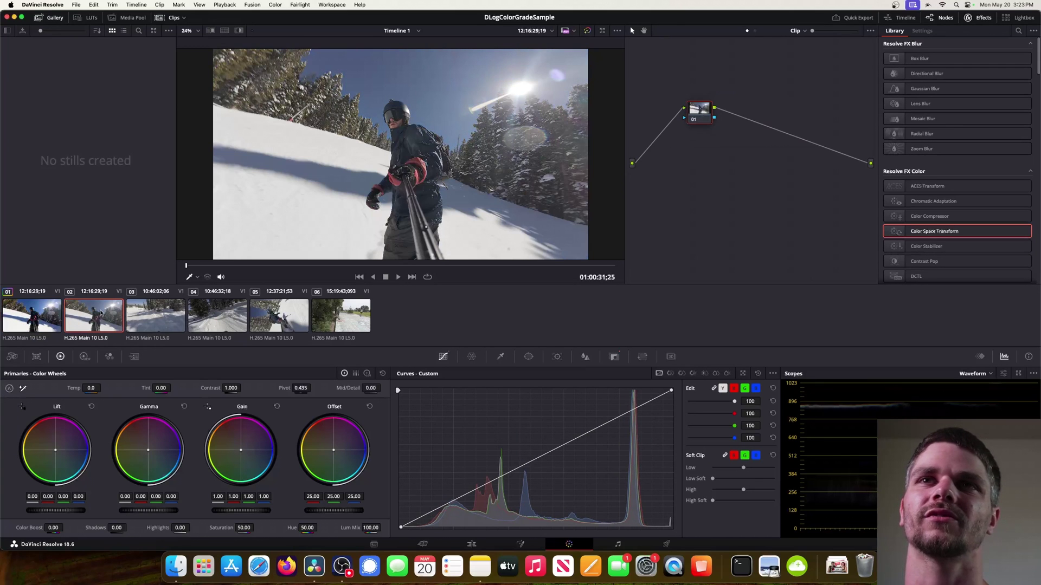
click(24, 319)
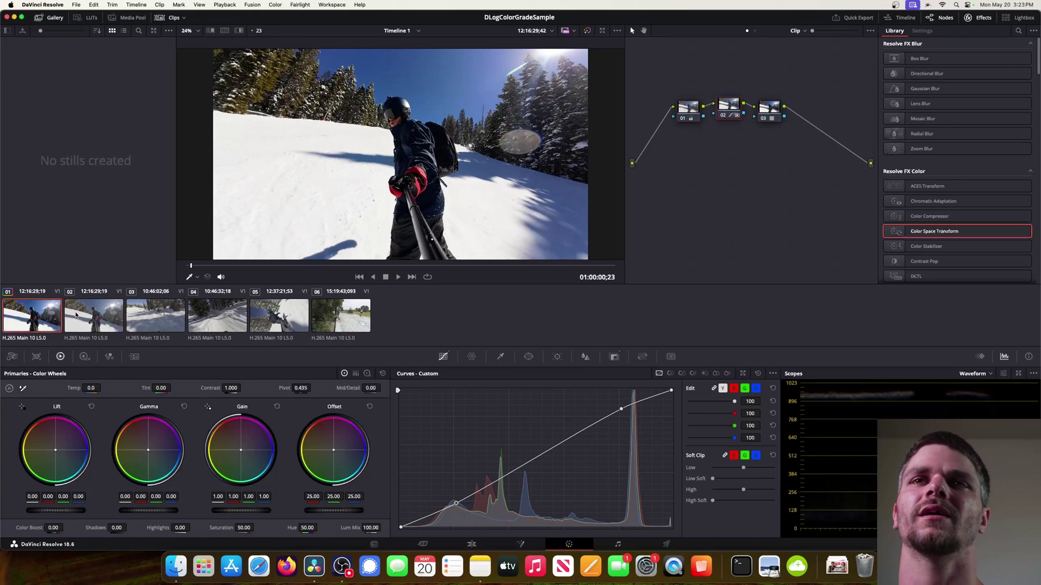
Copy the full three-node grade from clip 01 onto clip 02
click(81, 317)
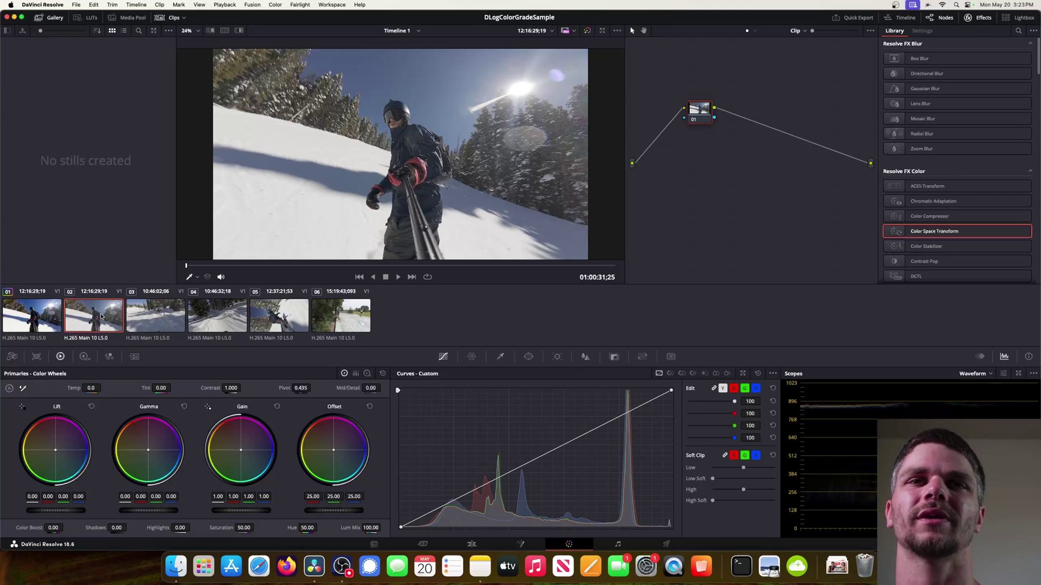
key(space)
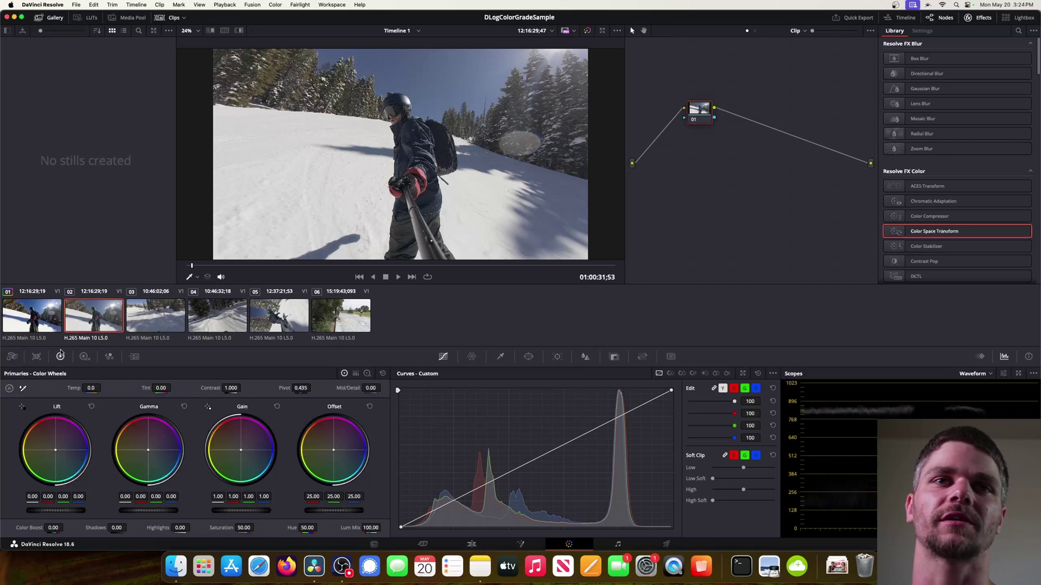
middle_click(42, 323)
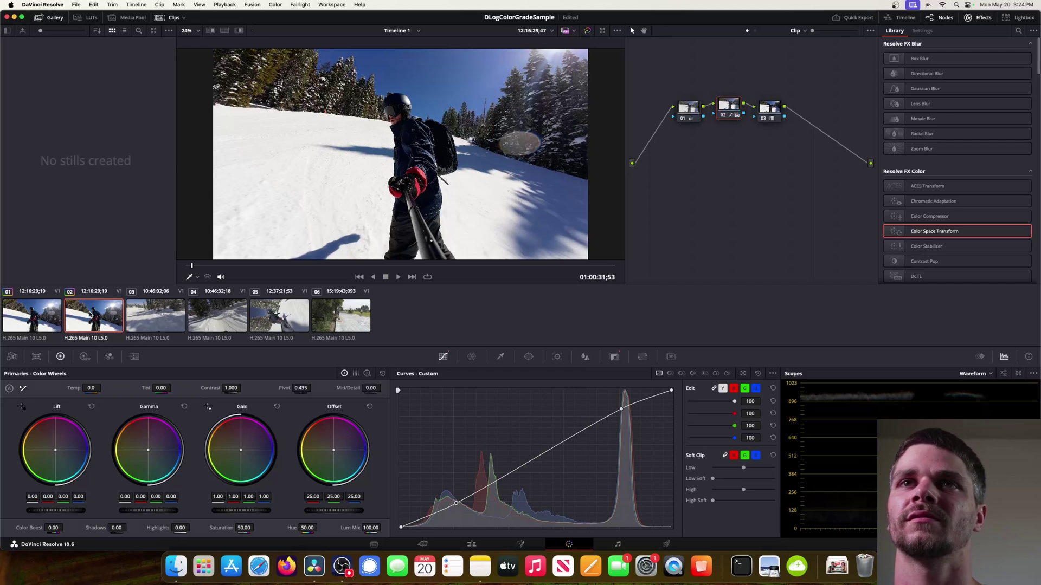
Compare the graded clips 01 and 02 with the ungraded clips 03 and 06
click(155, 313)
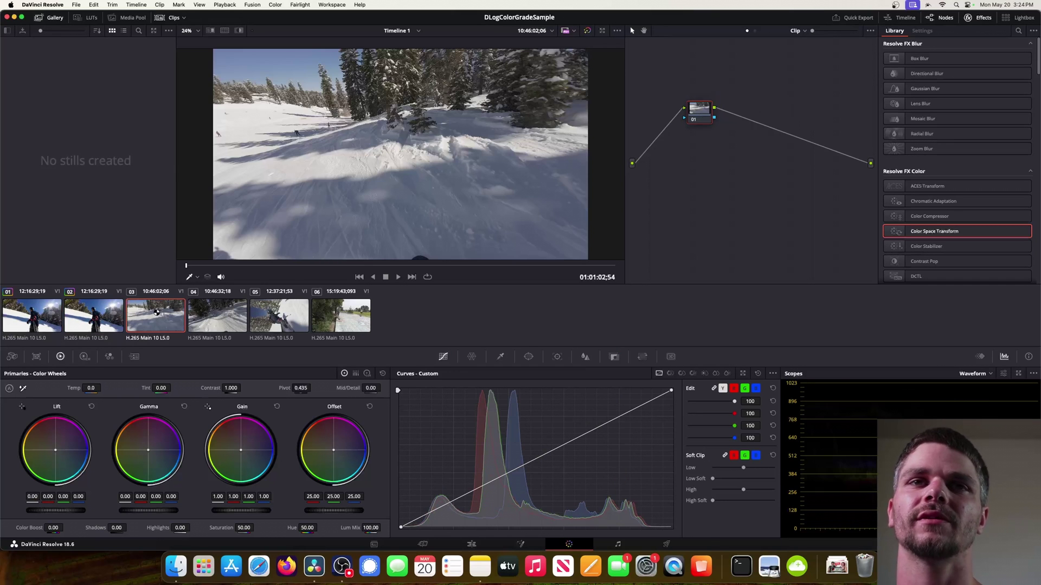
click(103, 319)
click(147, 316)
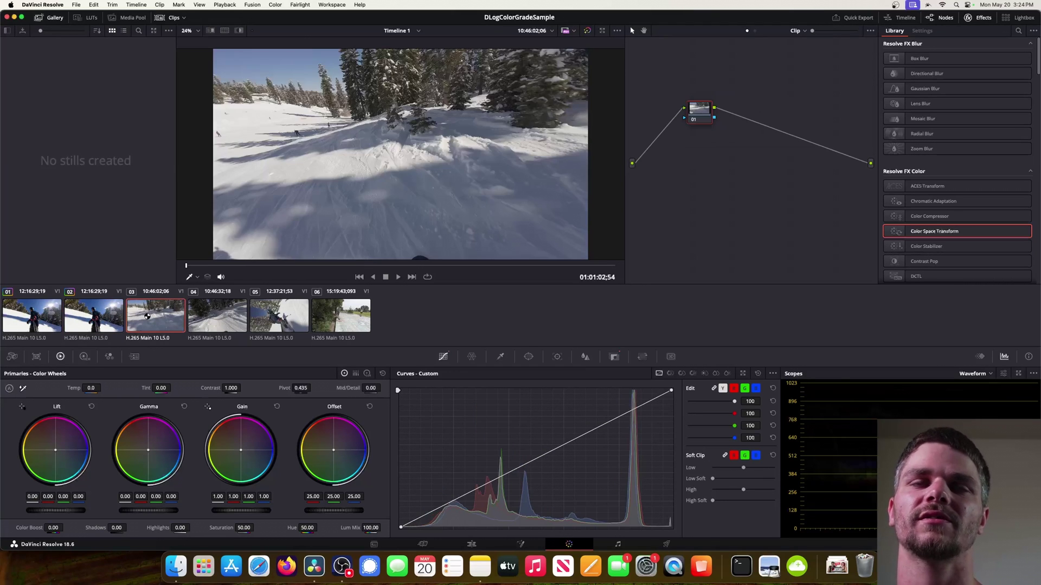
click(107, 322)
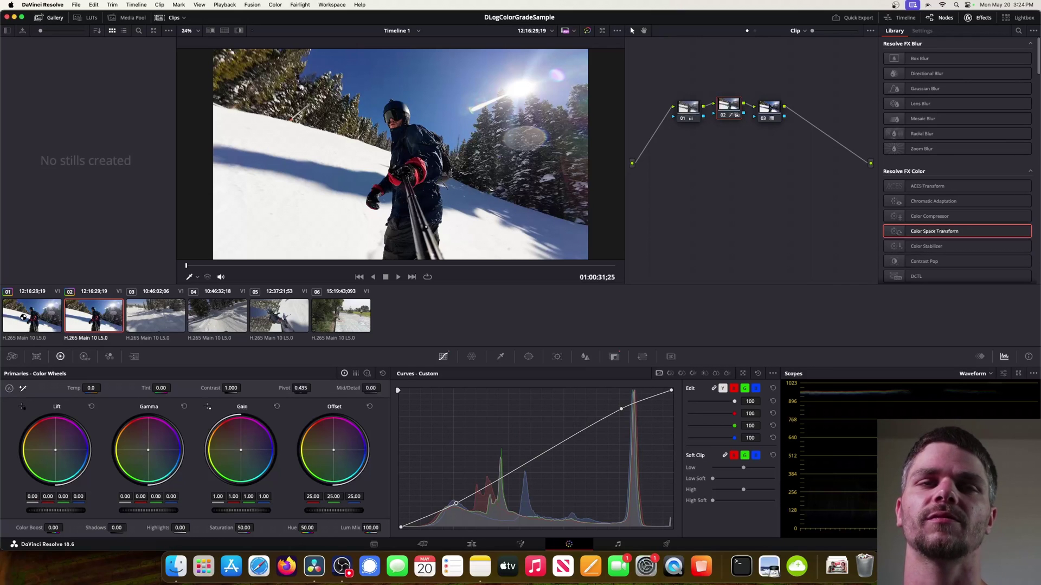
click(23, 317)
click(152, 315)
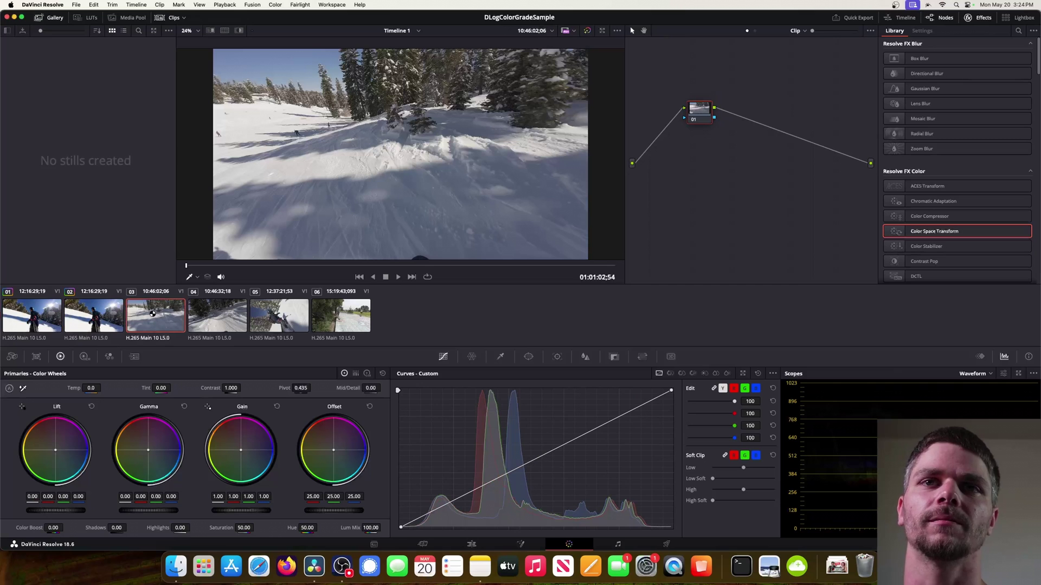
click(351, 316)
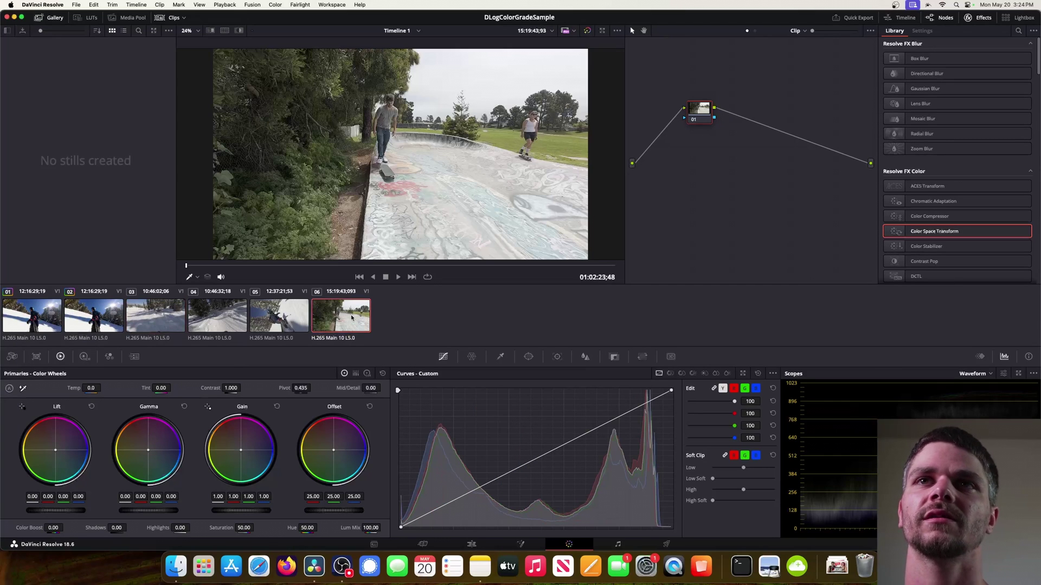
click(153, 318)
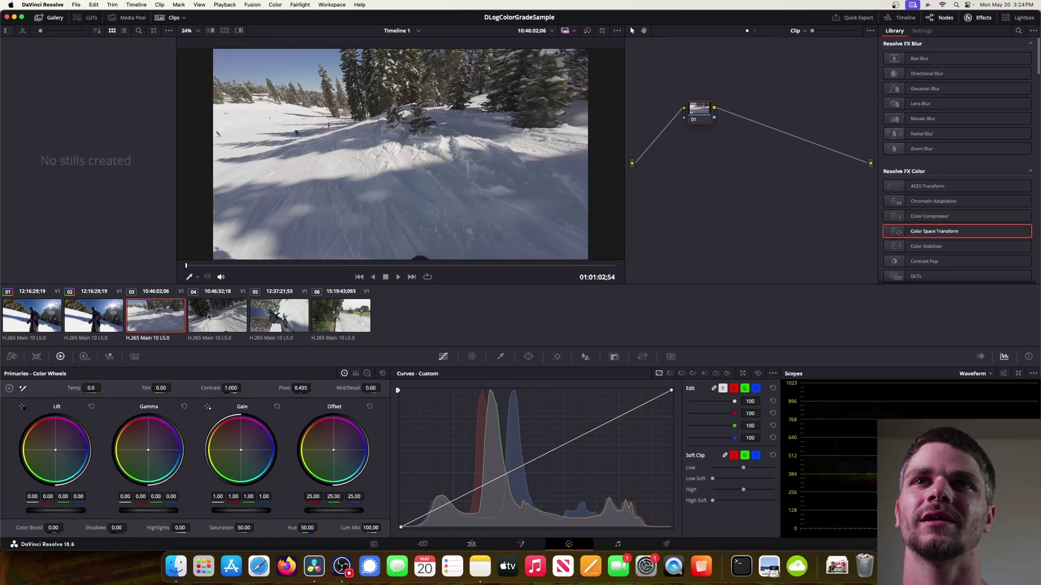
shift+click(335, 317)
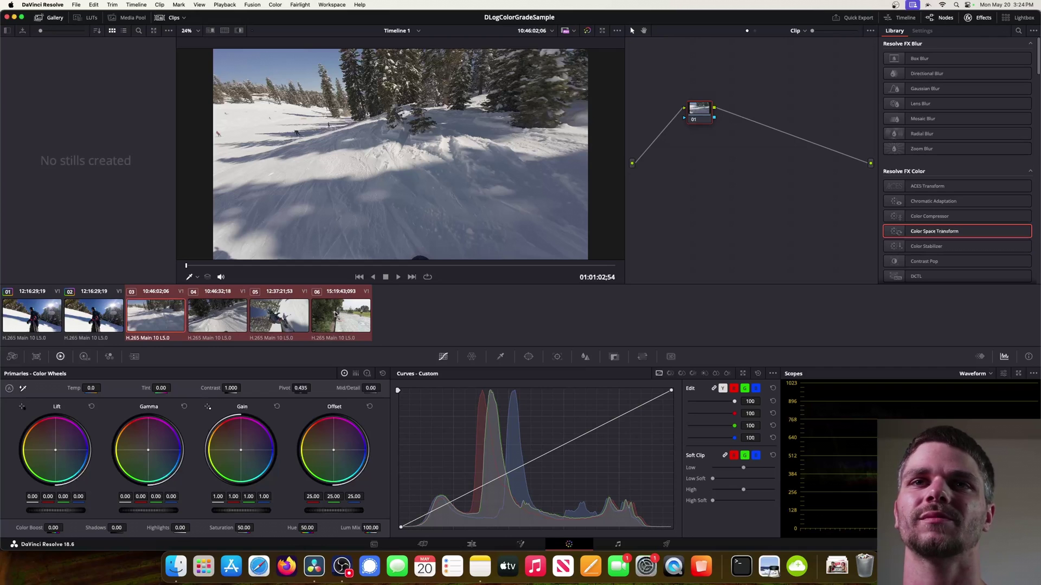
right_click(335, 314)
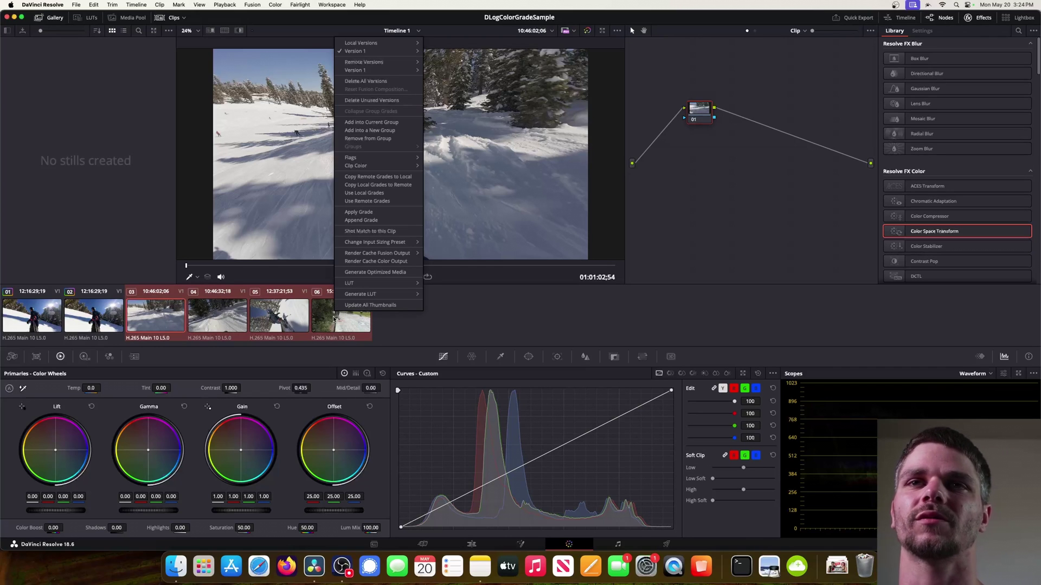
click(202, 307)
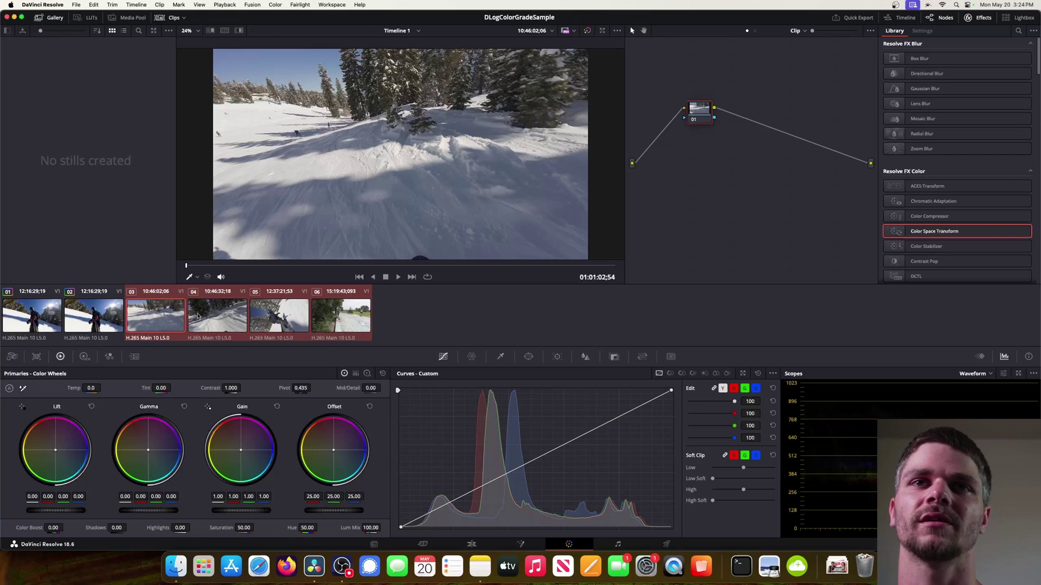
Add clips 03 through 06 together into a new group named DJI
click(151, 319)
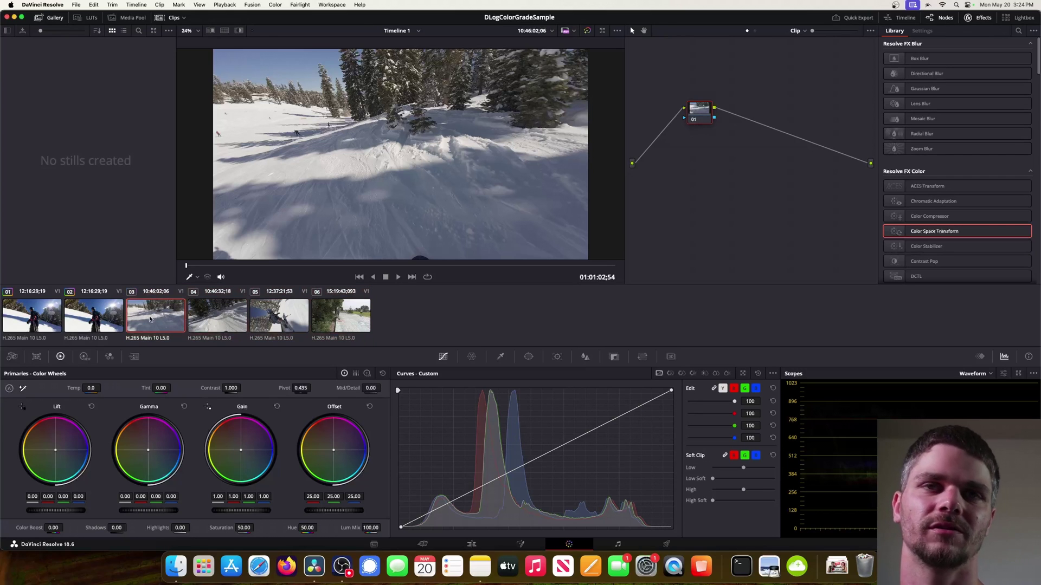
shift+click(357, 315)
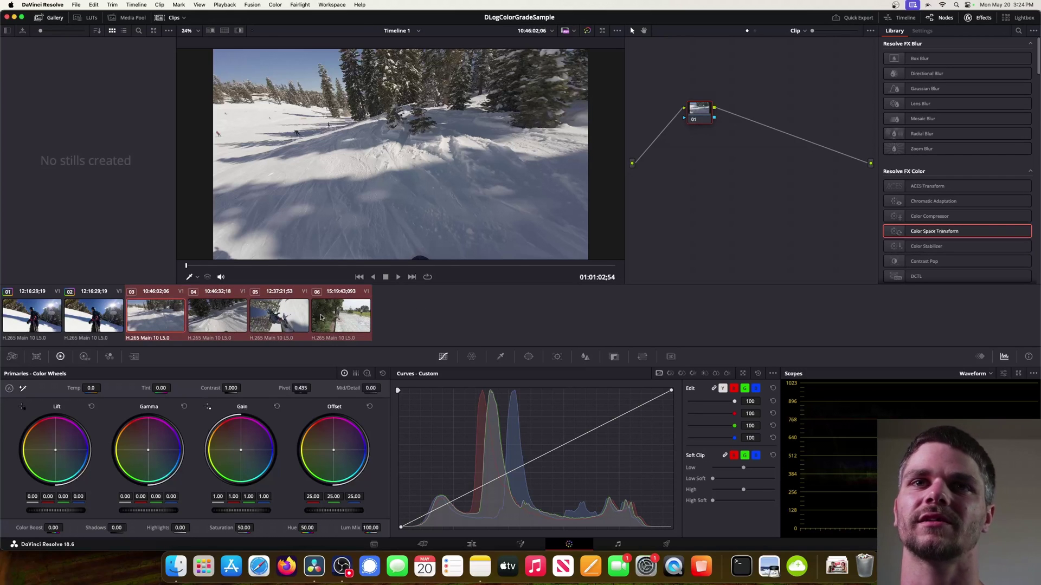
right_click(353, 319)
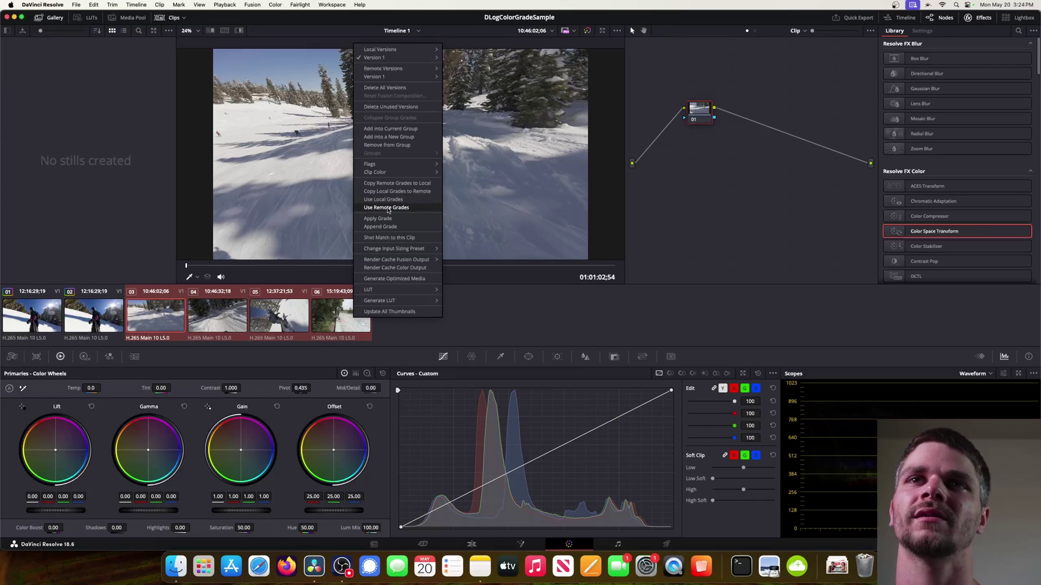
click(341, 334)
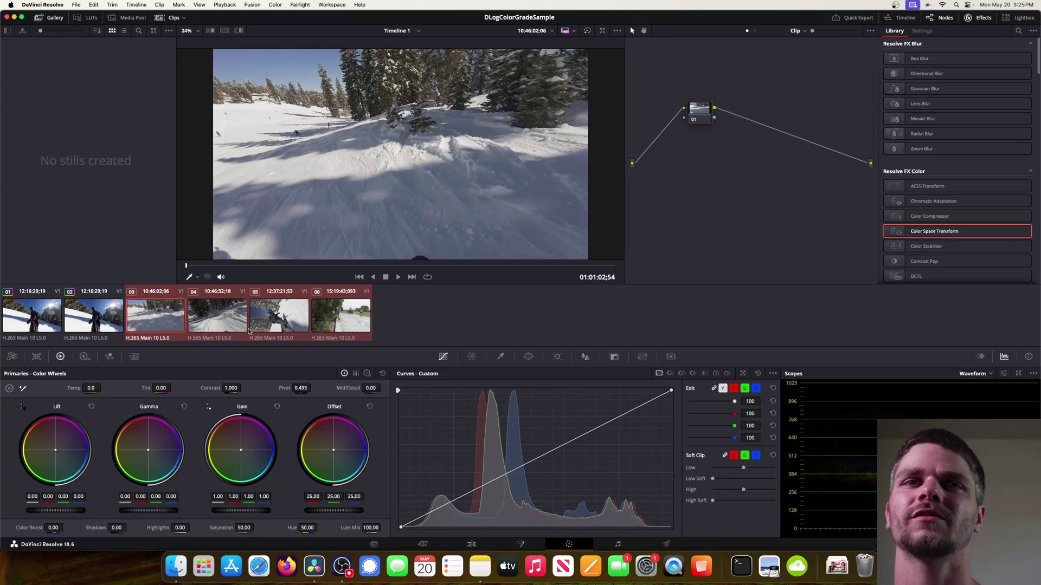
right_click(339, 318)
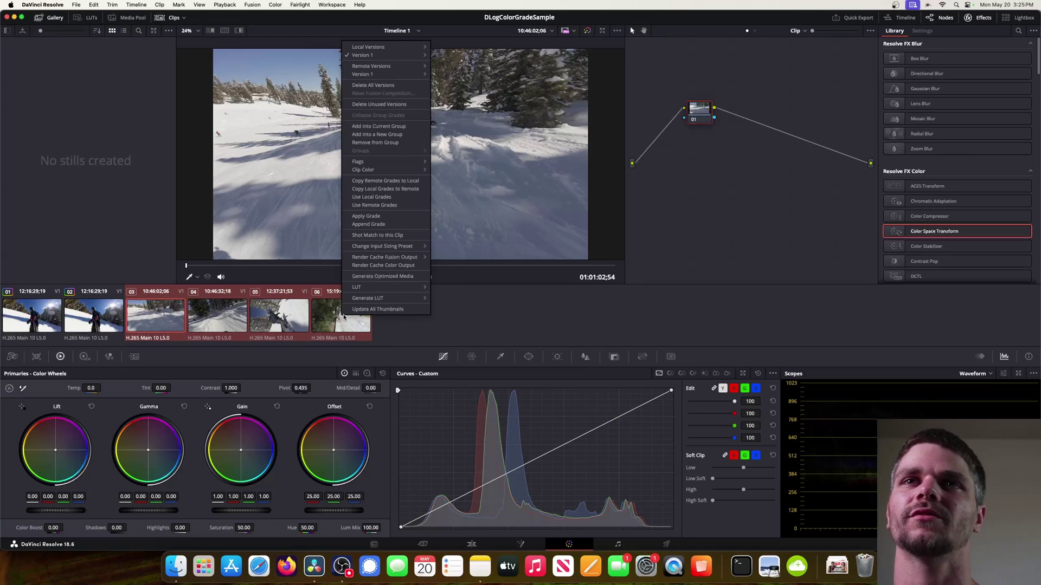
click(407, 137)
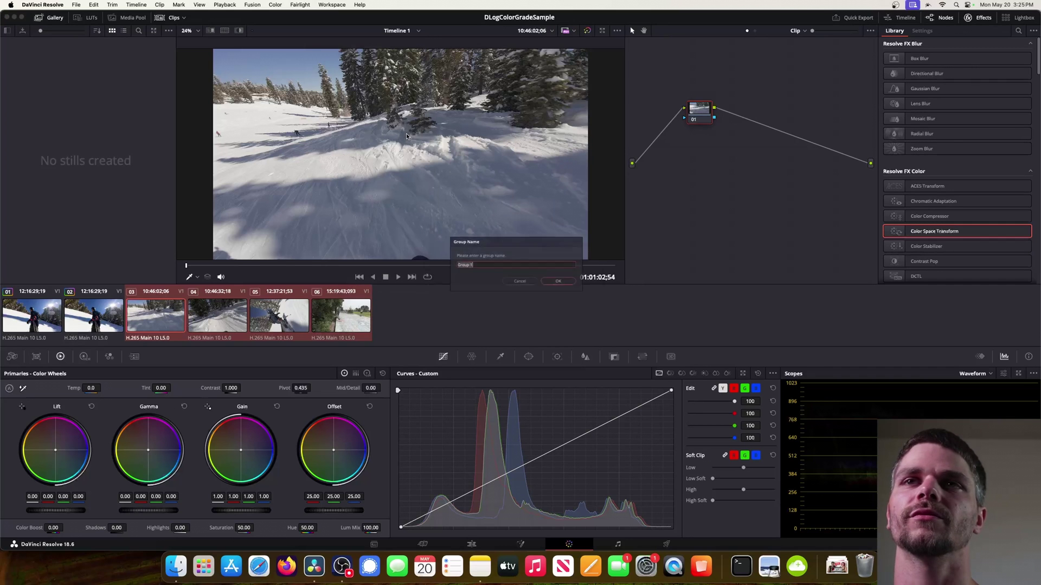
text(DJI)
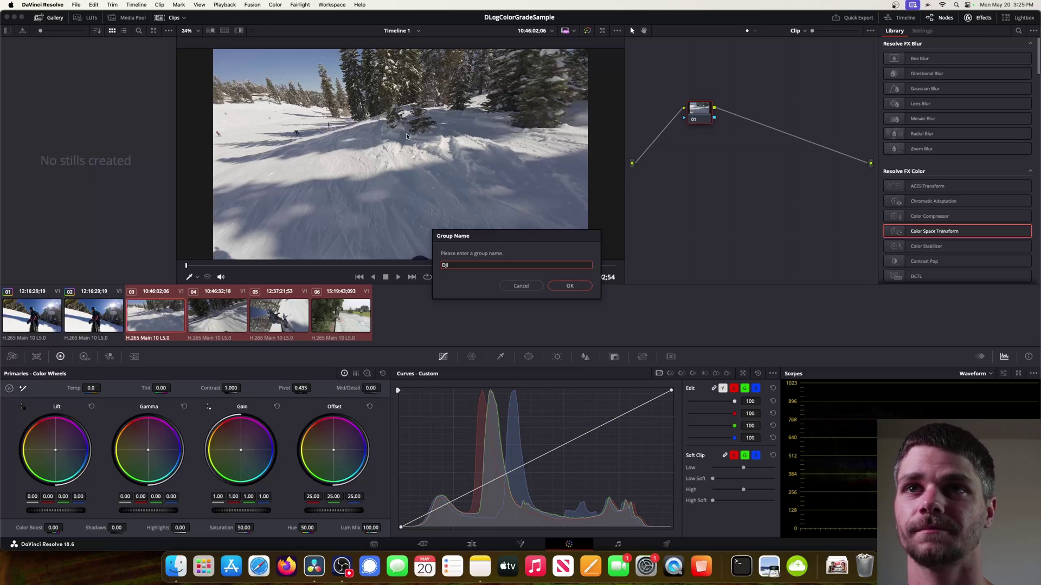
key(Return)
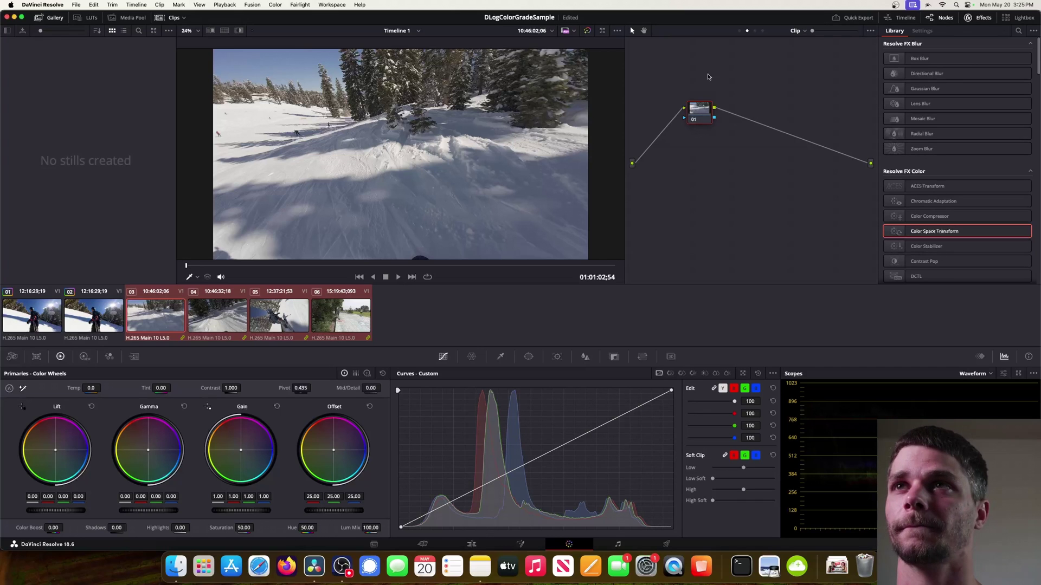
Switch the node graph to the Group Post-Clip level for the grouped clips
click(797, 32)
click(797, 32)
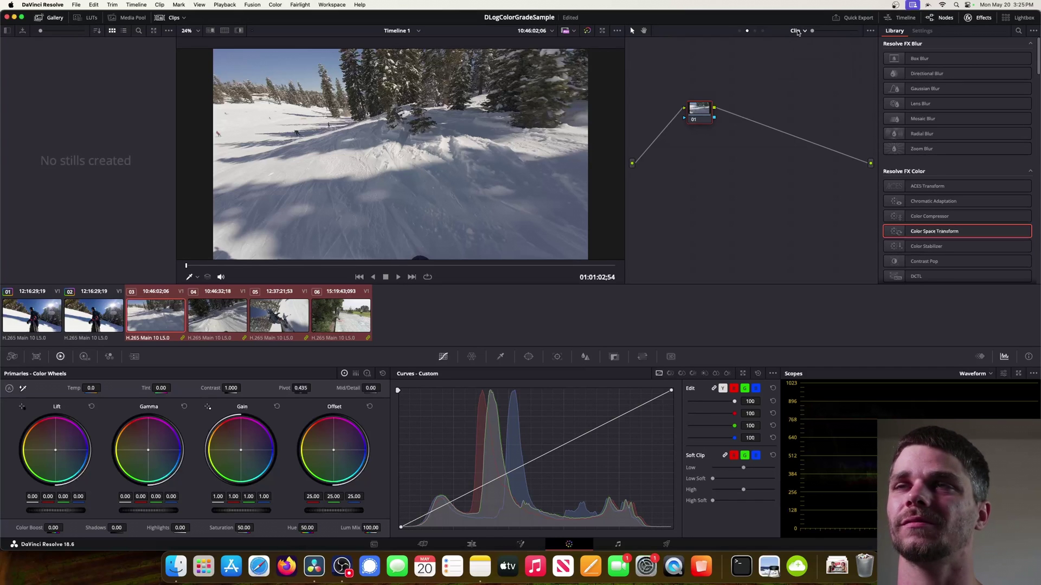
click(798, 32)
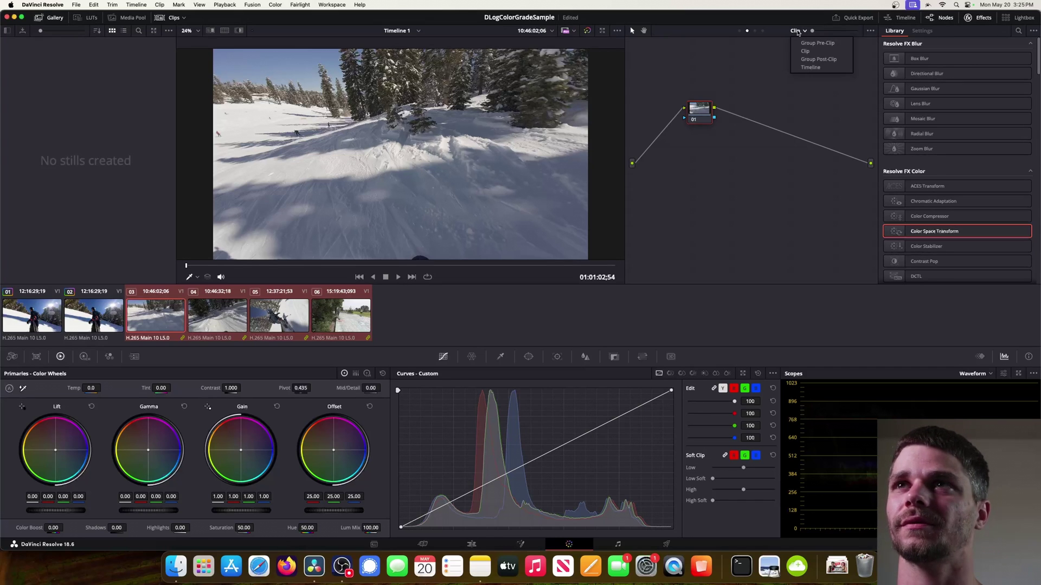
click(819, 59)
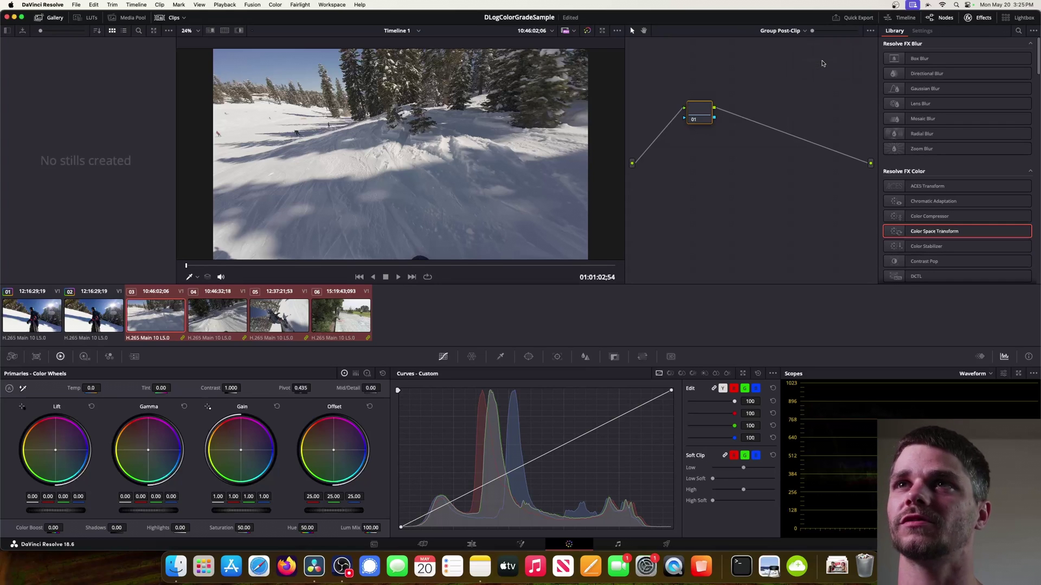
click(787, 31)
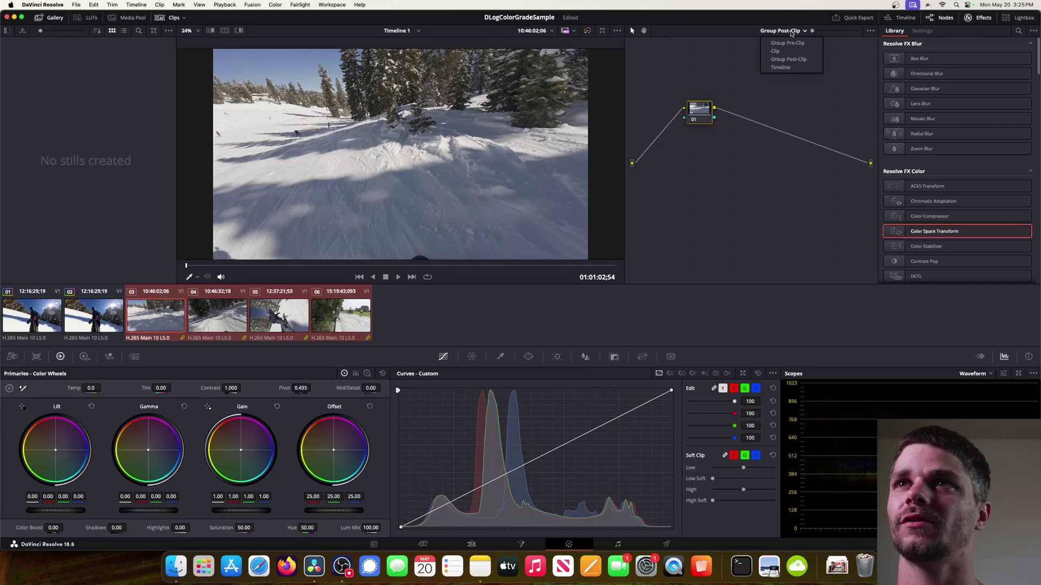
click(799, 61)
Apply the DJI Rec.709 LUT to node 01 of the Group Post-Clip graph
mouse_move(697, 117)
mouse_down()
mouse_move(737, 117)
mouse_move(700, 121)
mouse_up()
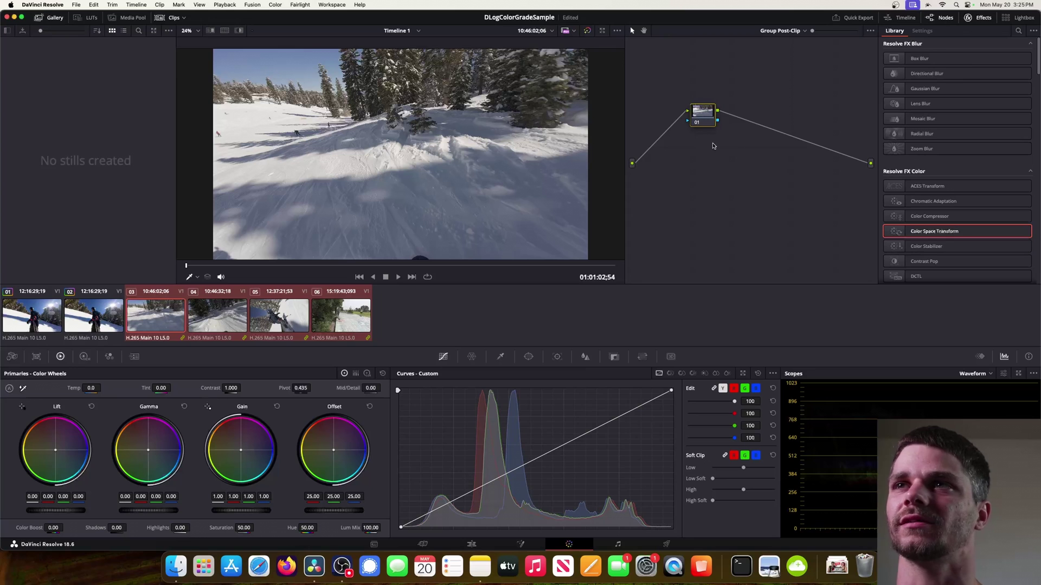
right_click(711, 121)
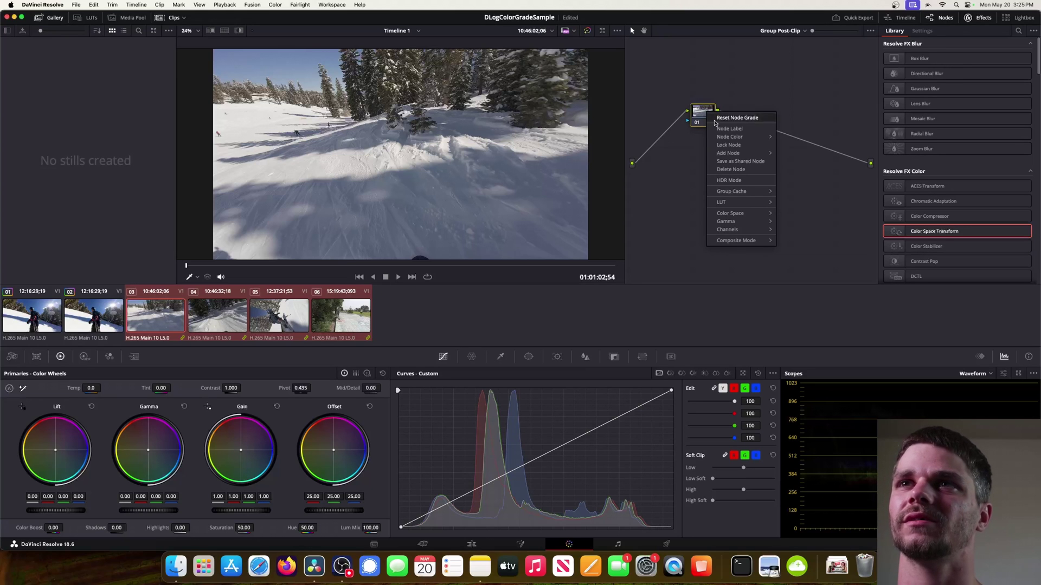
mouse_move(739, 154)
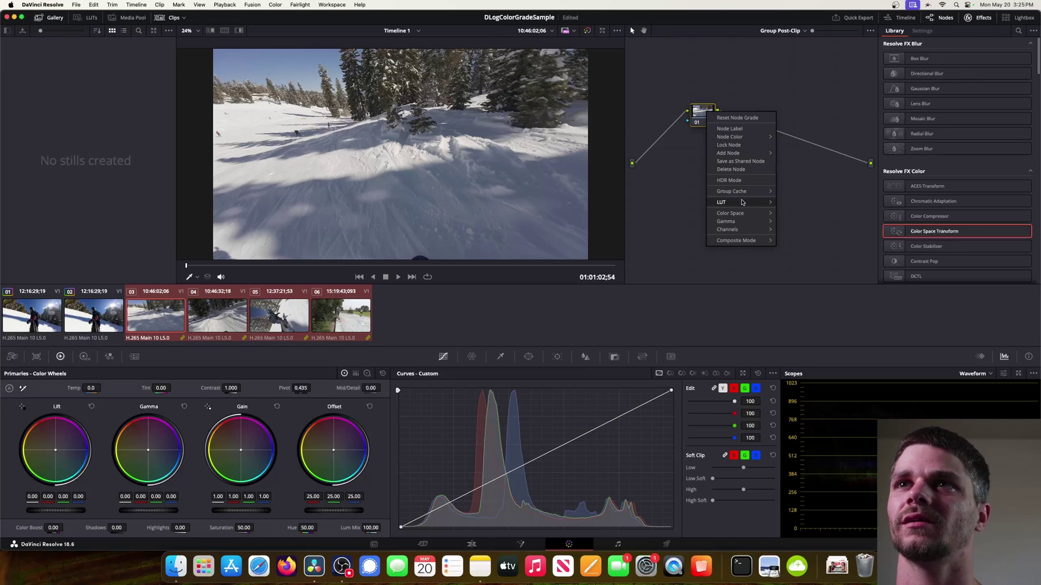
mouse_move(744, 203)
mouse_move(834, 292)
click(910, 293)
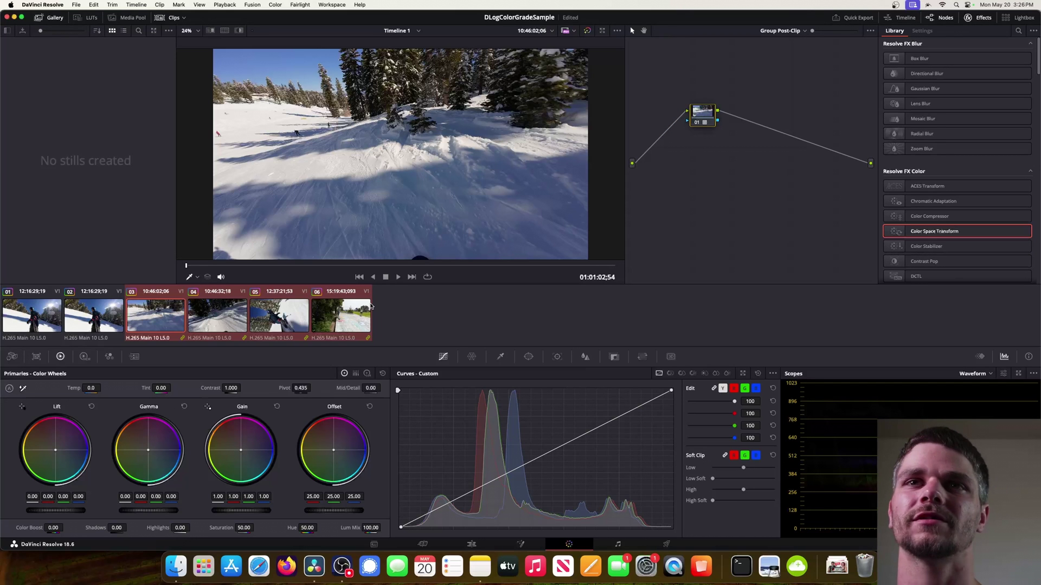
Review clips 06, 05, 04 and 03 in turn to check the LUT across the group, ending on clip 06
click(339, 316)
click(279, 318)
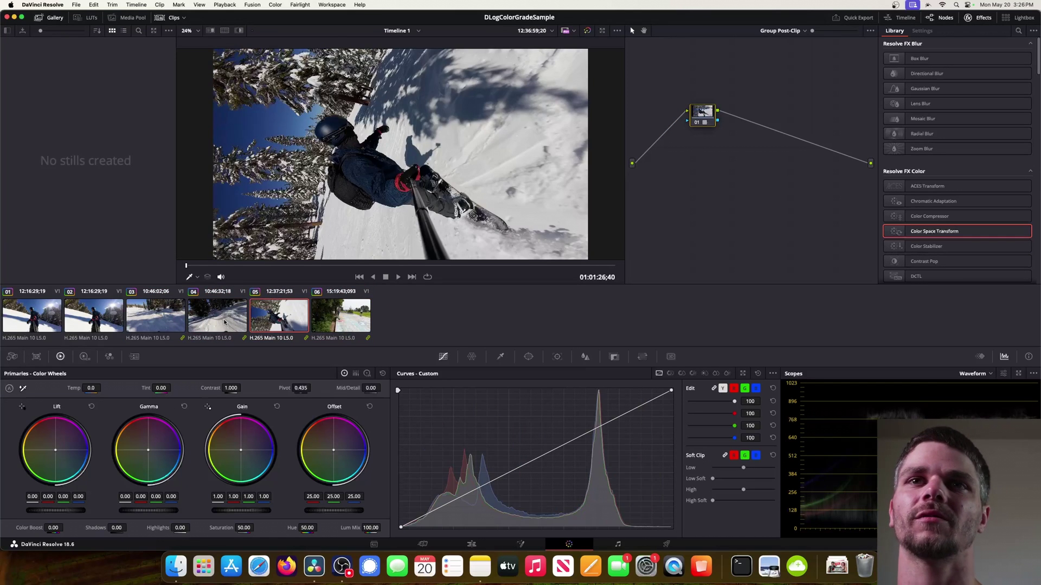
click(222, 322)
click(174, 320)
click(328, 315)
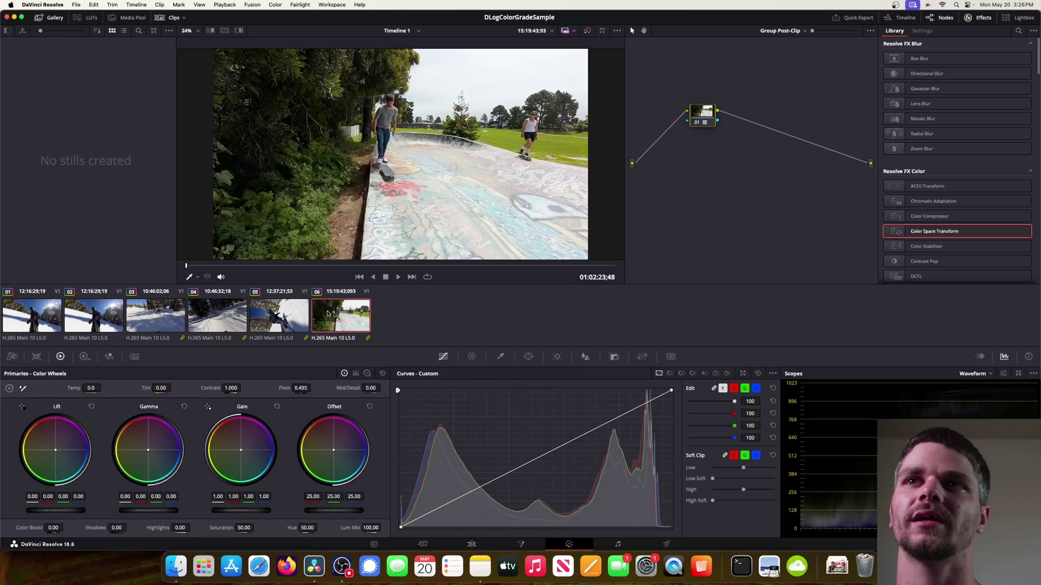
Switch clip 06's node graph to the Clip level and add a serial node after node 01
click(783, 31)
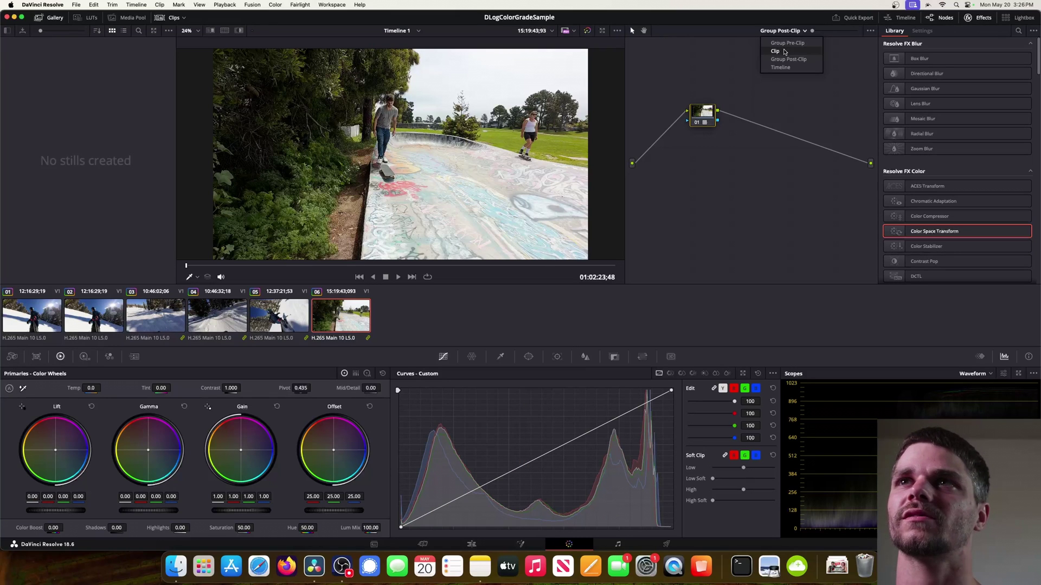
click(785, 52)
right_click(699, 112)
mouse_move(708, 148)
click(790, 148)
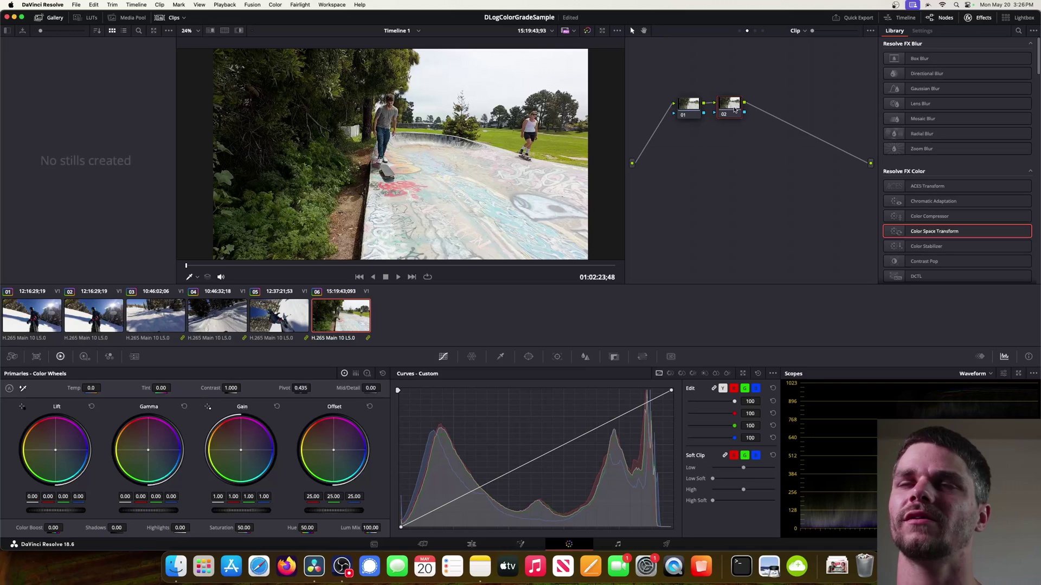
View the Group Post-Clip graph again and return to the Clip-level graph of clip 06
click(795, 31)
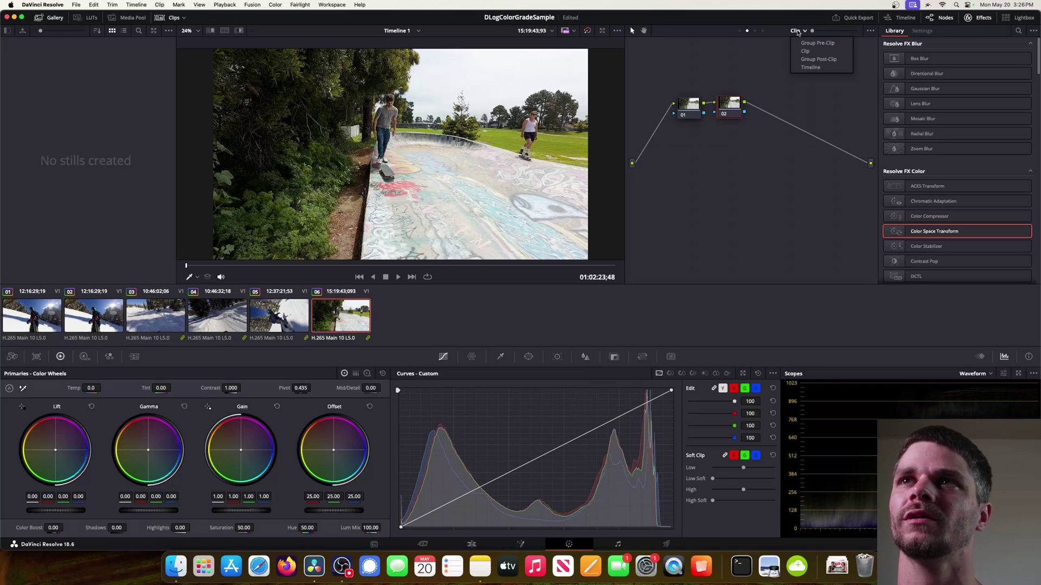
click(821, 59)
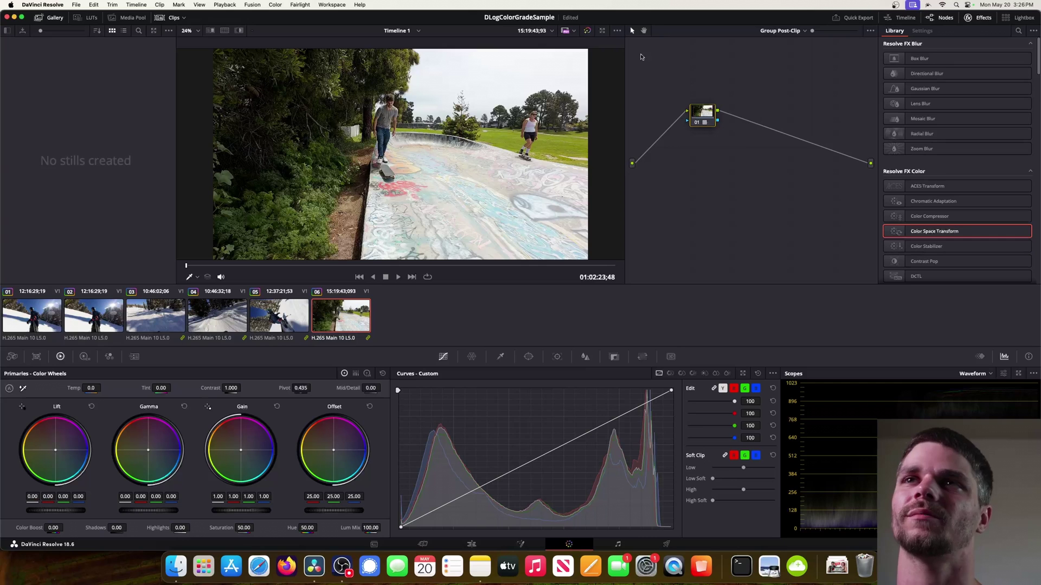
click(783, 31)
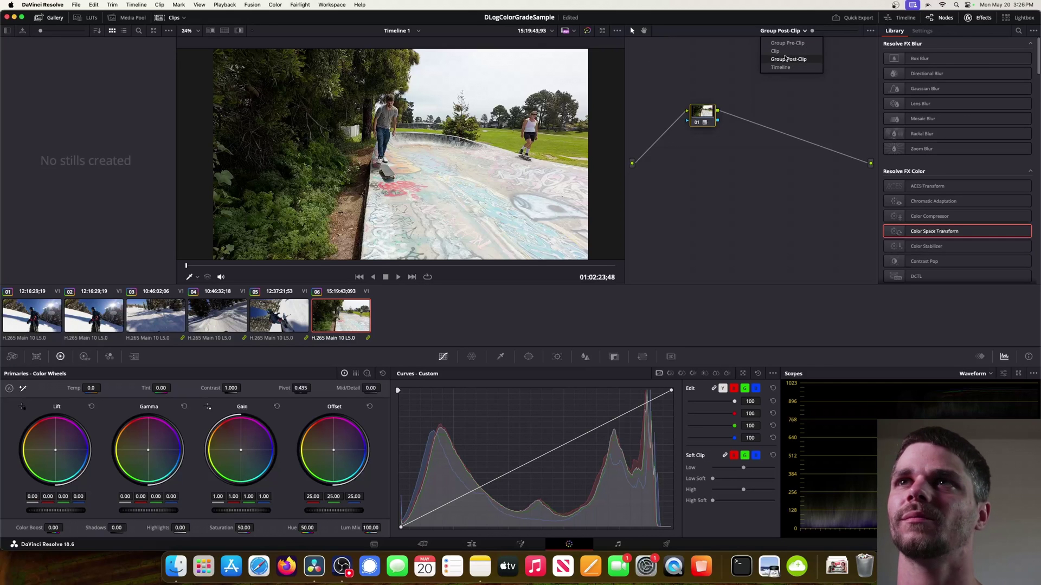
click(776, 51)
Set node 01's gain to 1.01 and shape a gentle S-curve on node 02 with raised highlights and lowered shadows
click(690, 105)
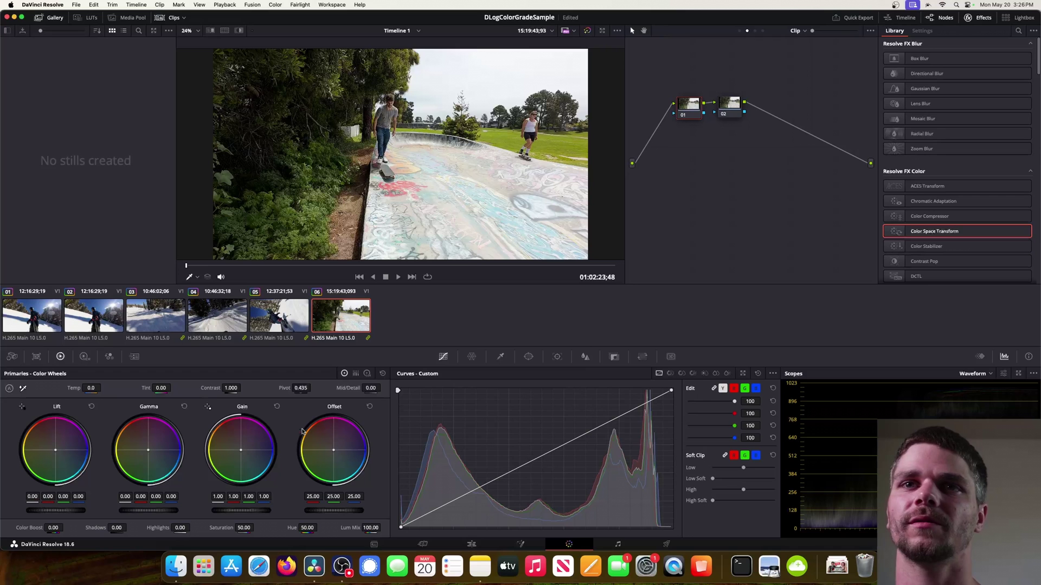
drag(246, 511, 214, 512)
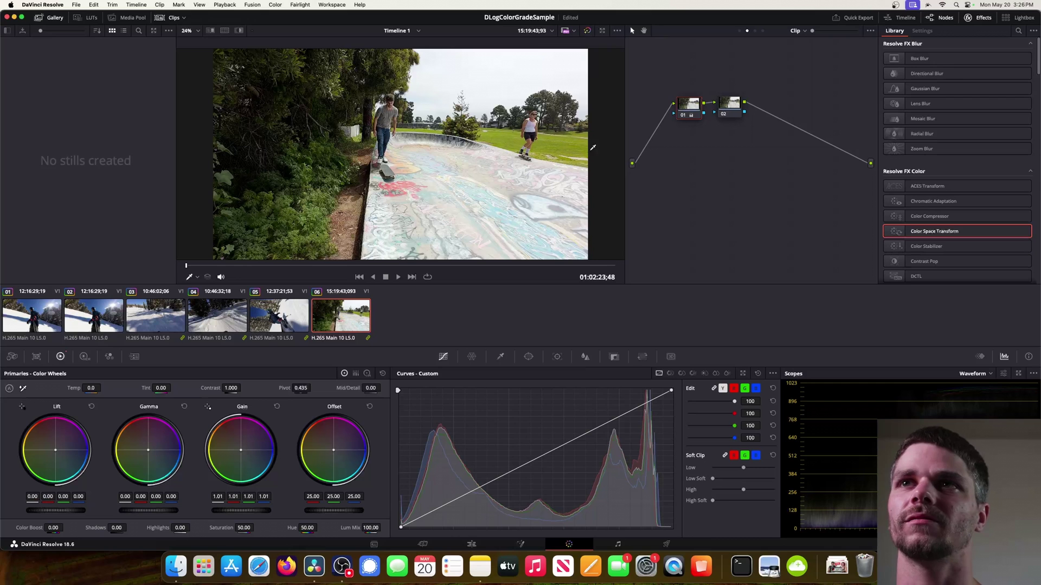
click(726, 104)
drag(600, 426, 603, 422)
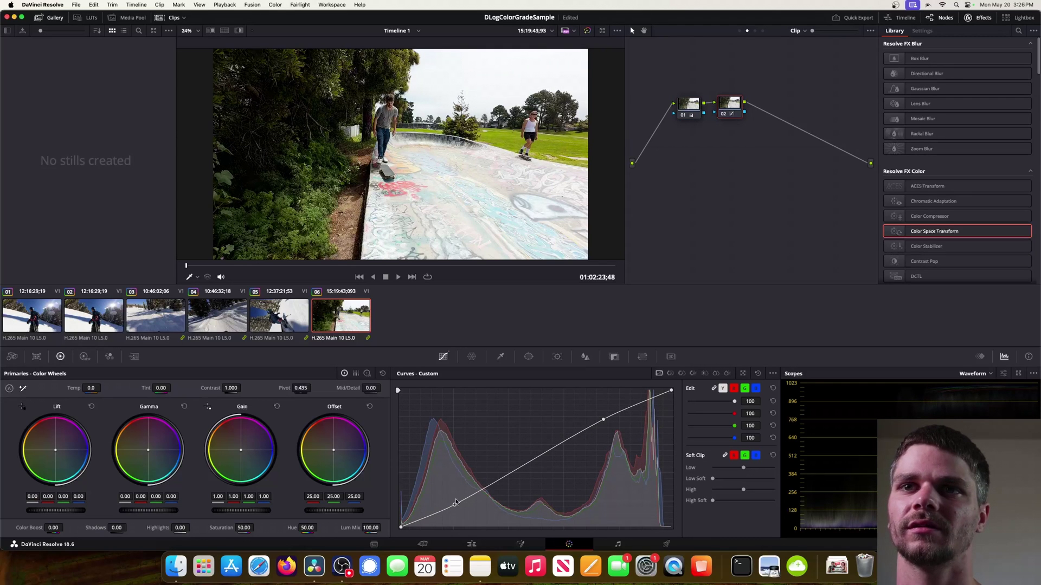
Toggle node 02 off and on to compare the curve's effect, leave it disabled and select node 01
click(723, 114)
click(723, 114)
click(723, 114)
click(723, 115)
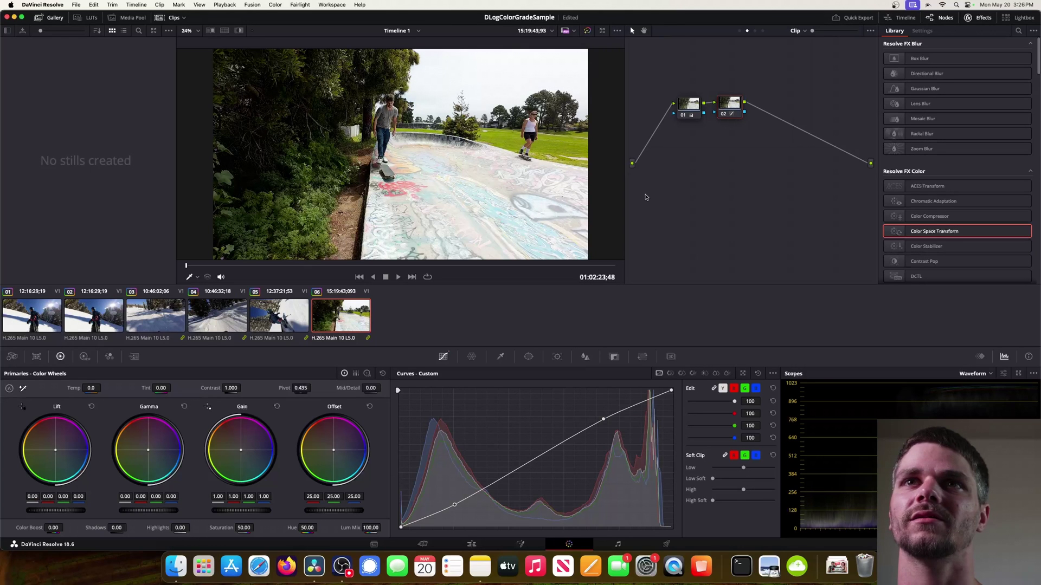
click(723, 115)
click(695, 105)
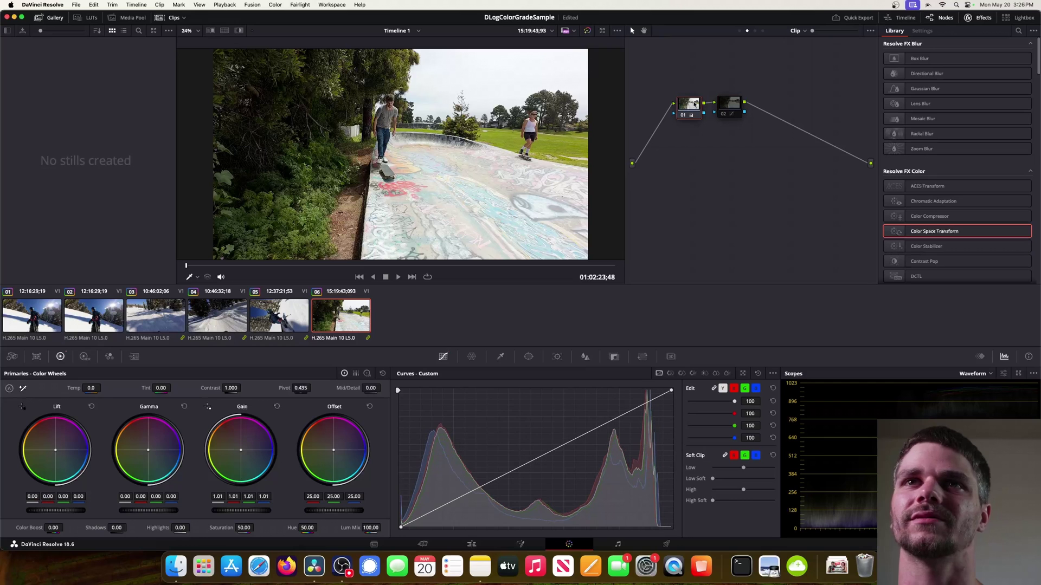
On clip 05, add a serial node after node 01 and set its gain to 1.10
click(289, 304)
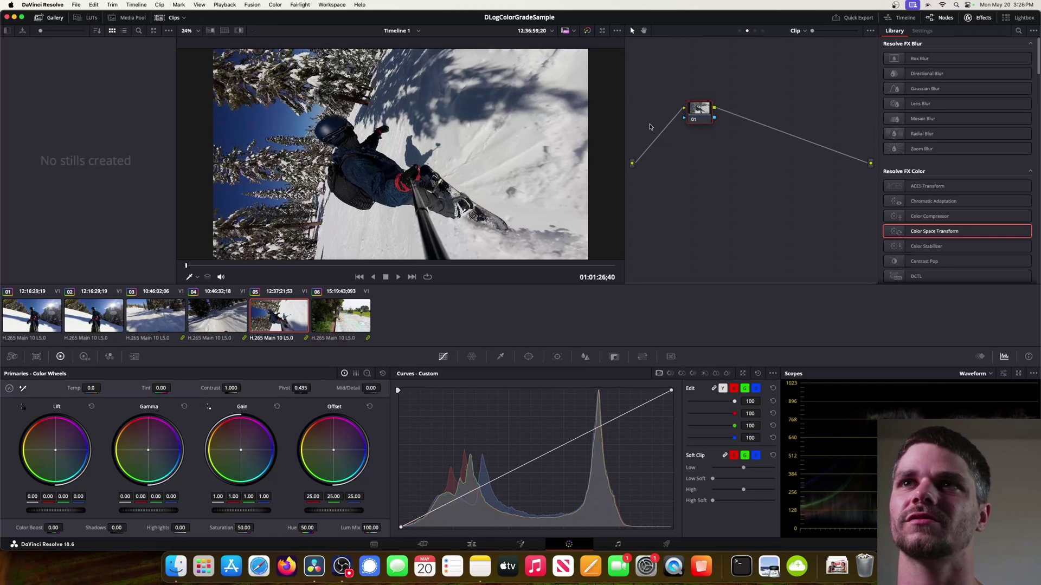
right_click(695, 109)
mouse_move(727, 149)
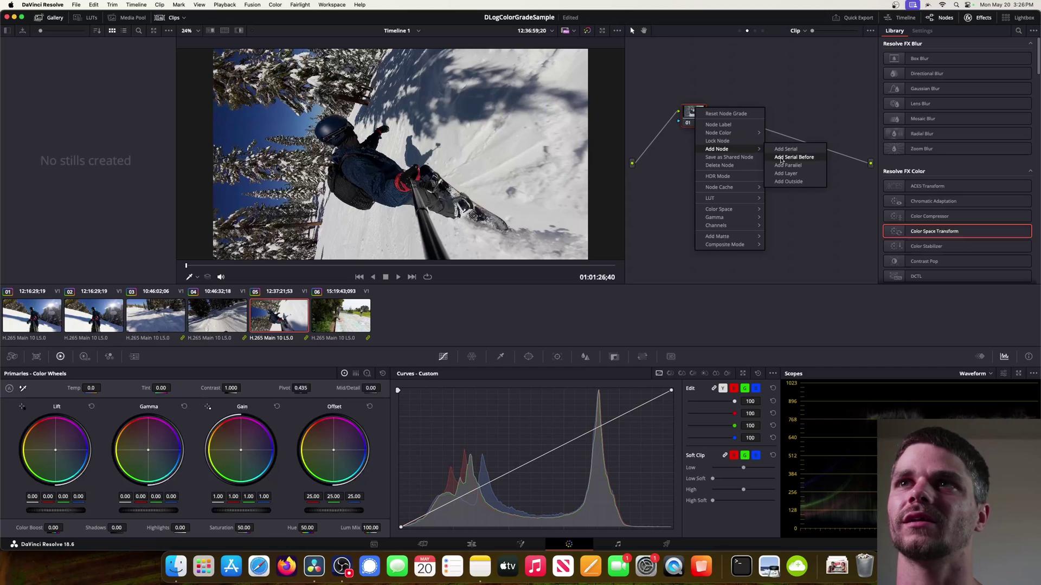
click(785, 149)
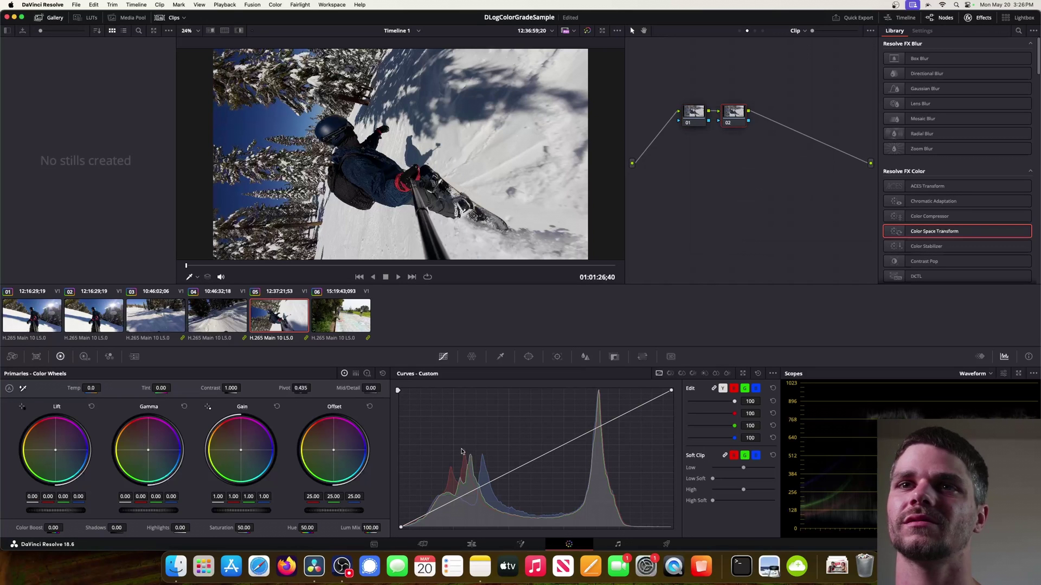
drag(233, 514, 249, 514)
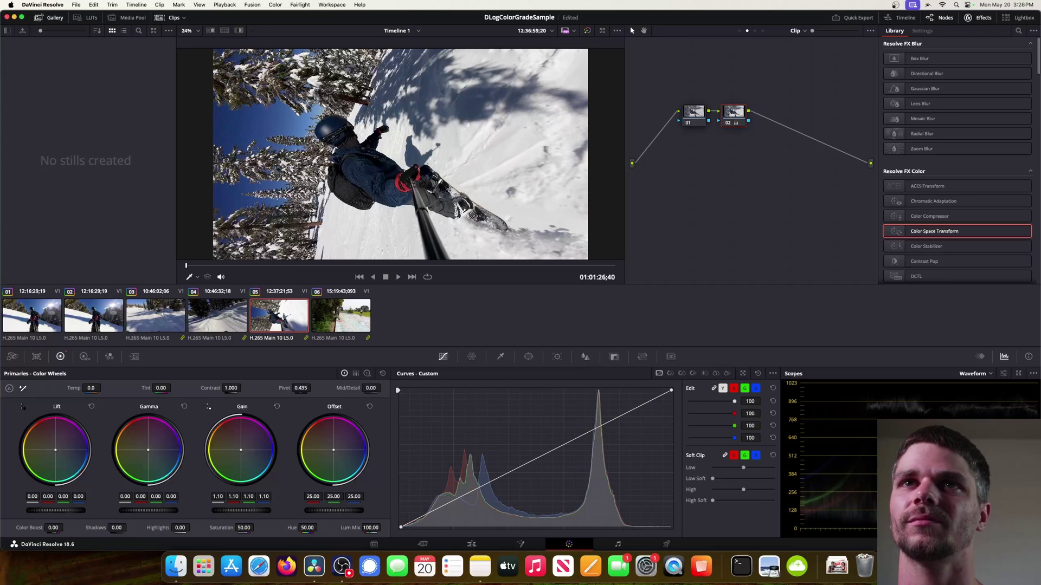
Add a serial node after node 02 on clip 05 and shape a slight S-curve on it with one highlight and one shadow point
click(693, 110)
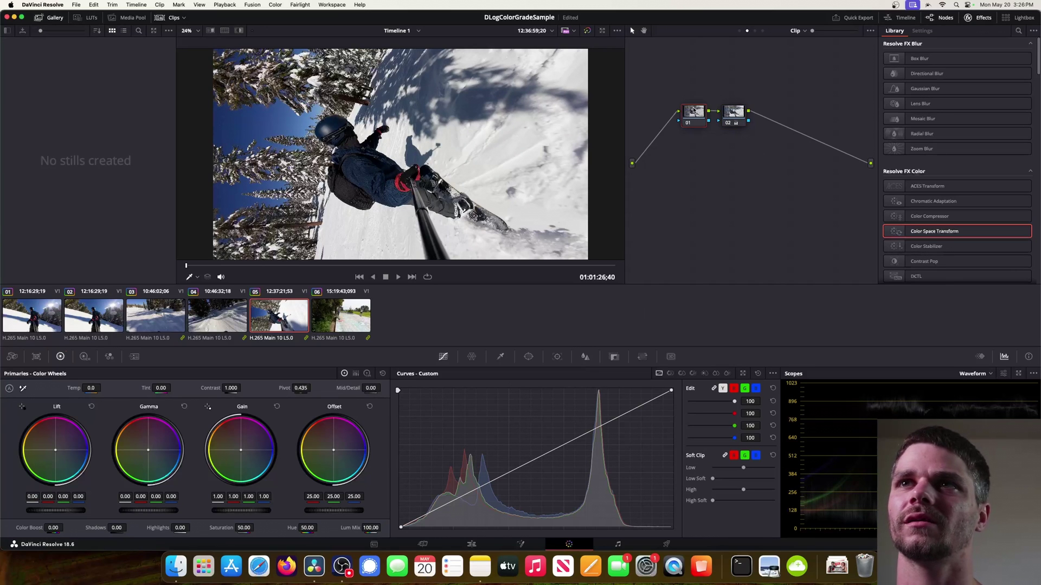
click(726, 116)
click(697, 118)
click(728, 119)
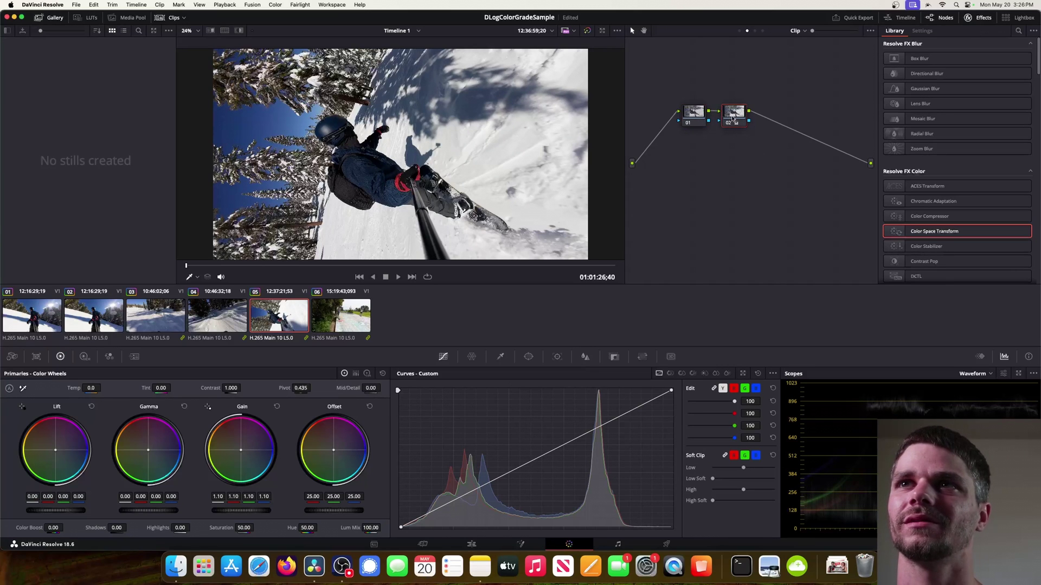
right_click(741, 114)
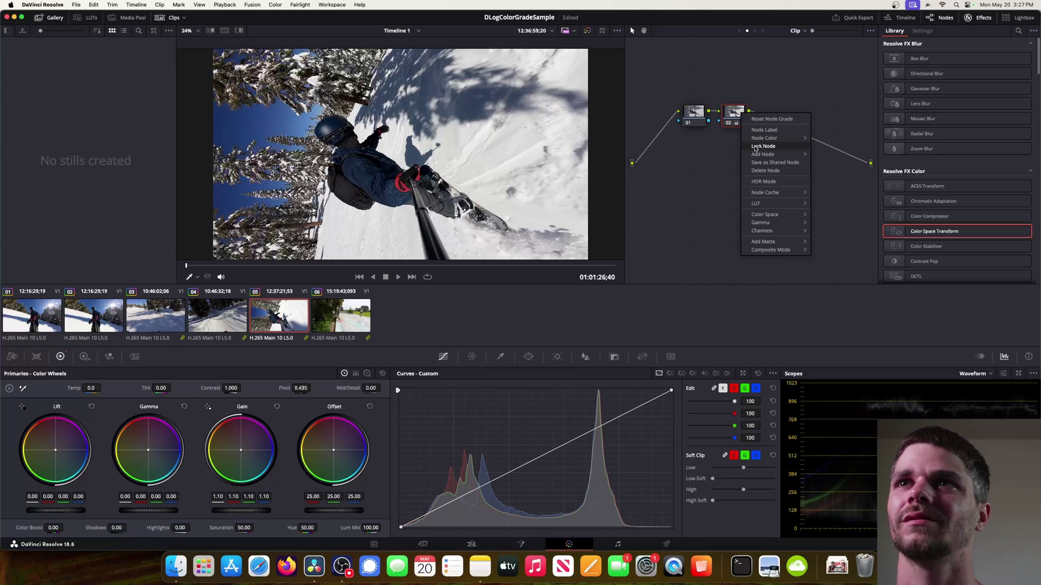
mouse_move(763, 154)
click(844, 159)
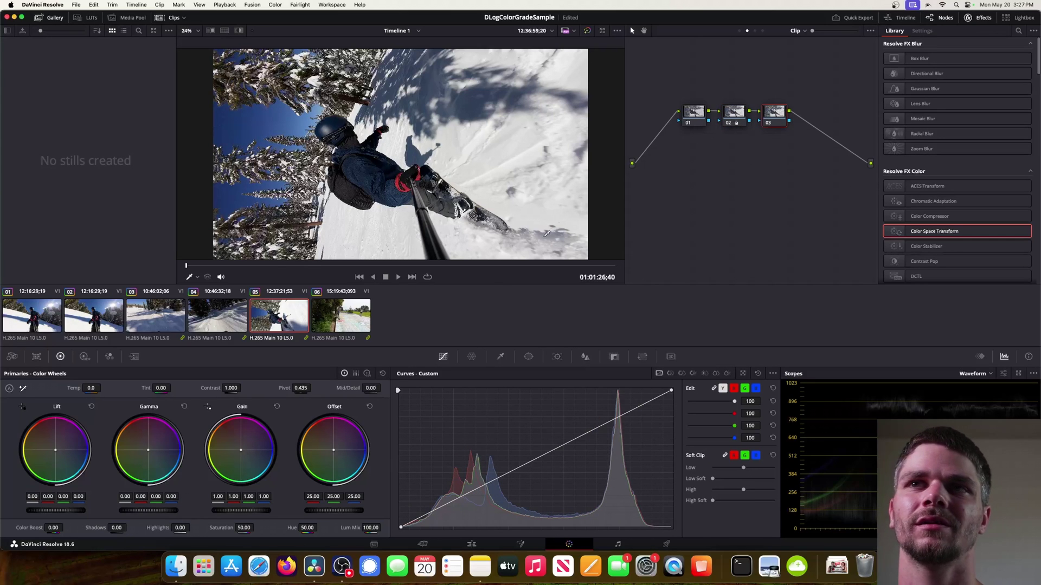
click(609, 418)
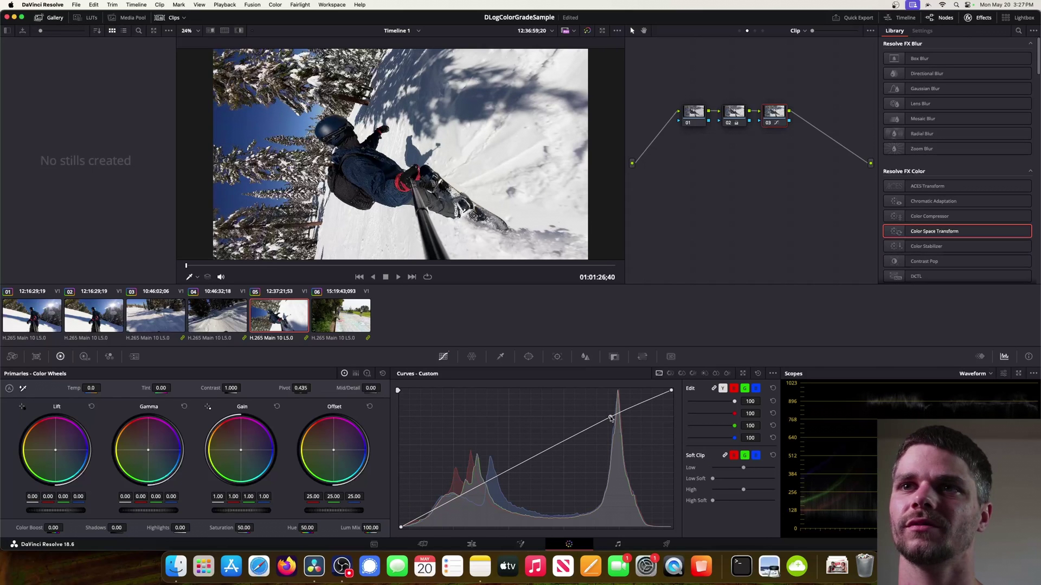
click(452, 503)
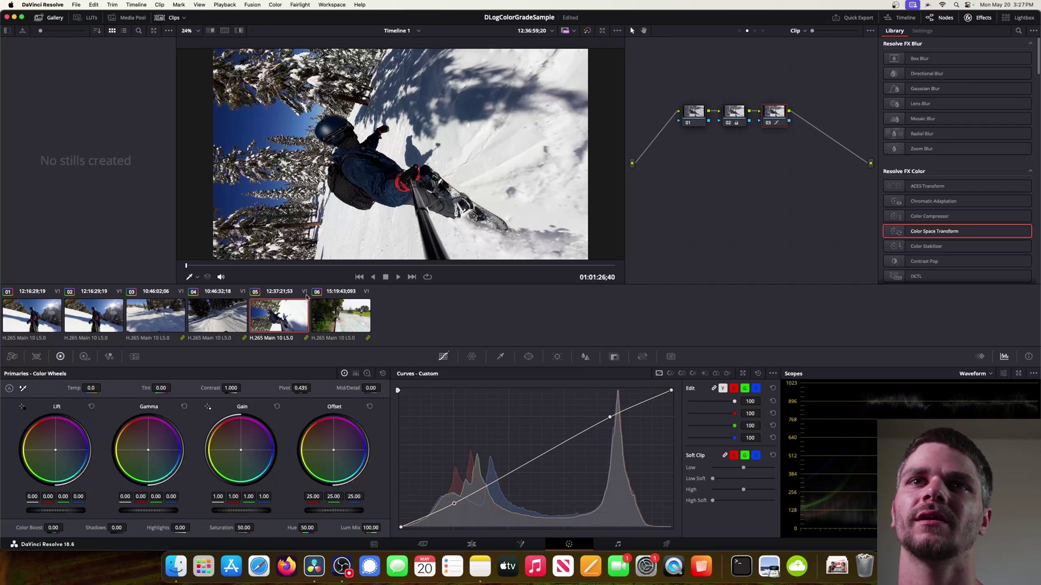
Review clips 06, 05, 04 and 03 to compare graded and ungraded clips in the group, ending on clip 03
click(345, 317)
click(305, 321)
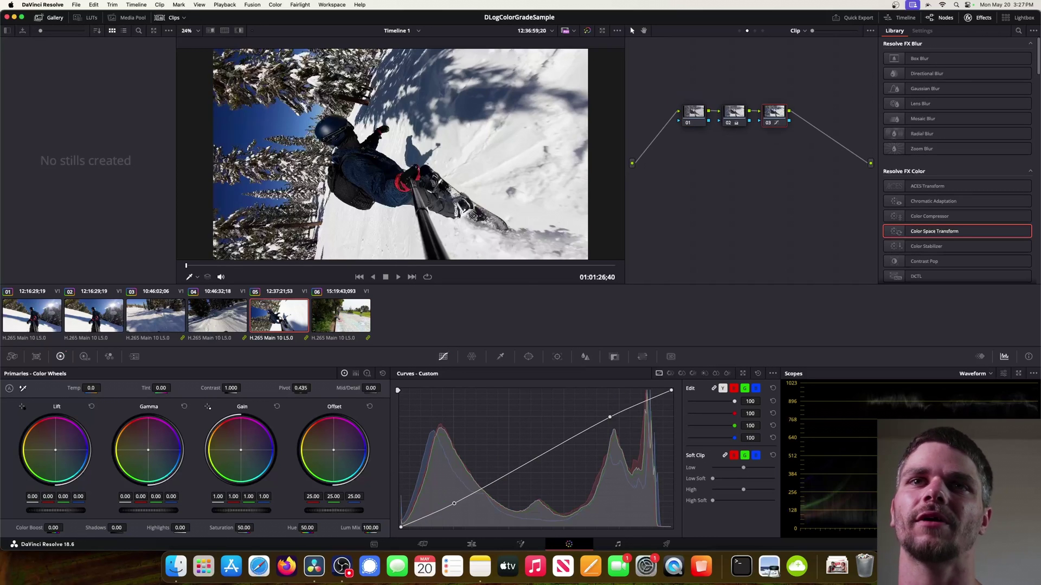
click(219, 313)
click(154, 313)
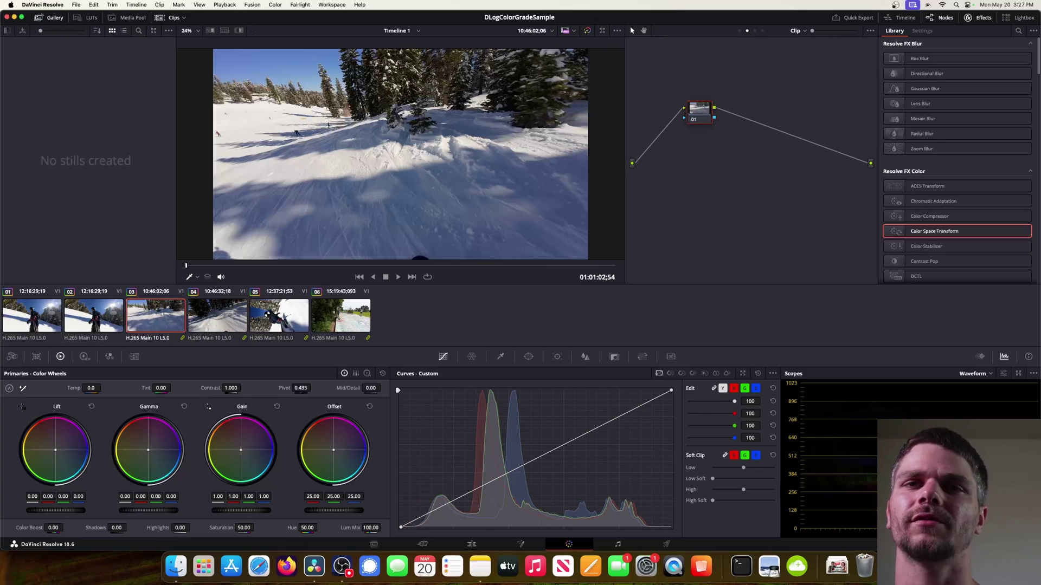
click(327, 321)
click(294, 317)
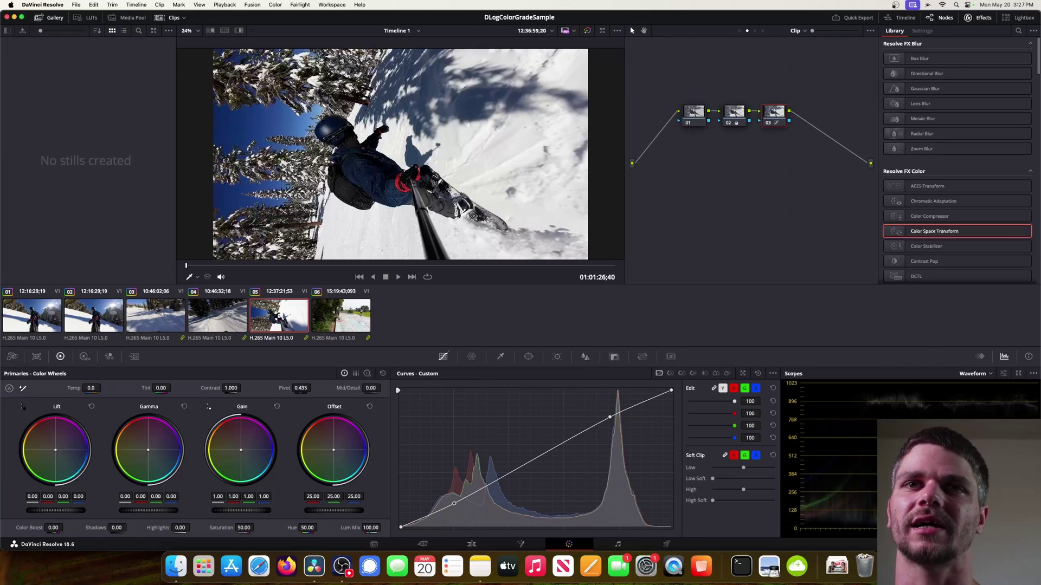
click(180, 322)
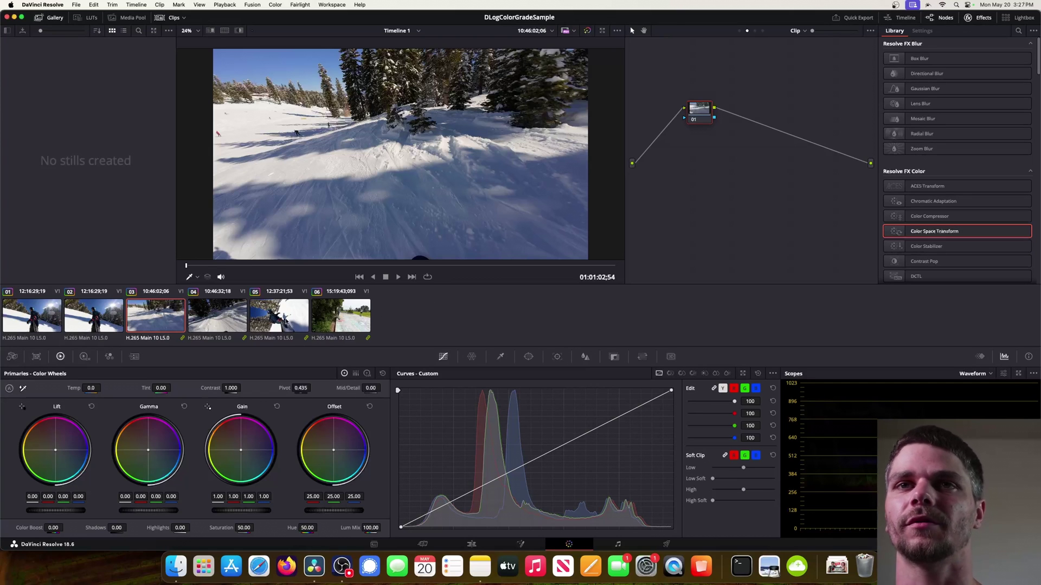
Copy clip 05's three-node grade onto clips 04 and 03
click(197, 323)
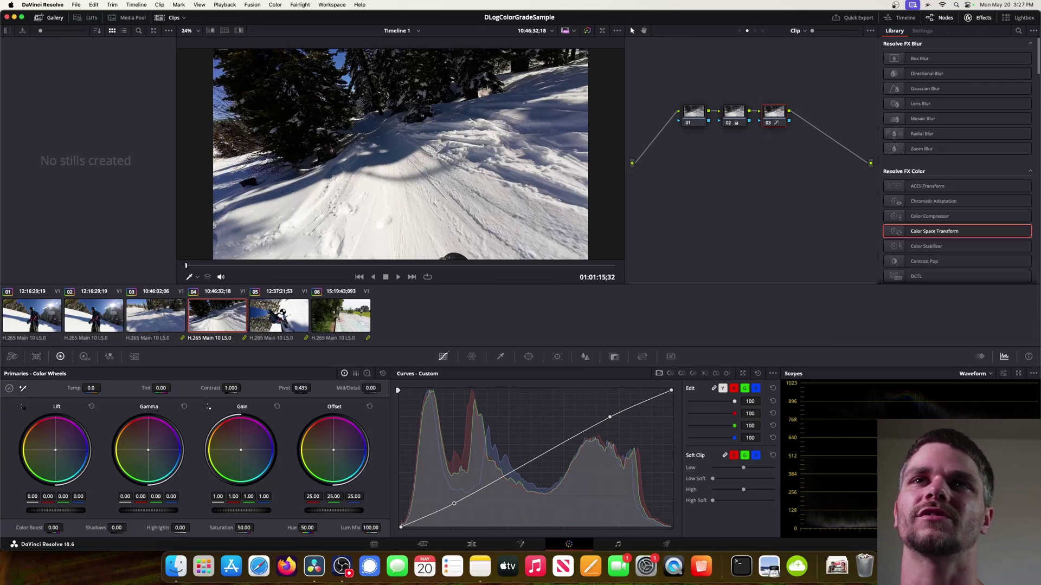
click(154, 323)
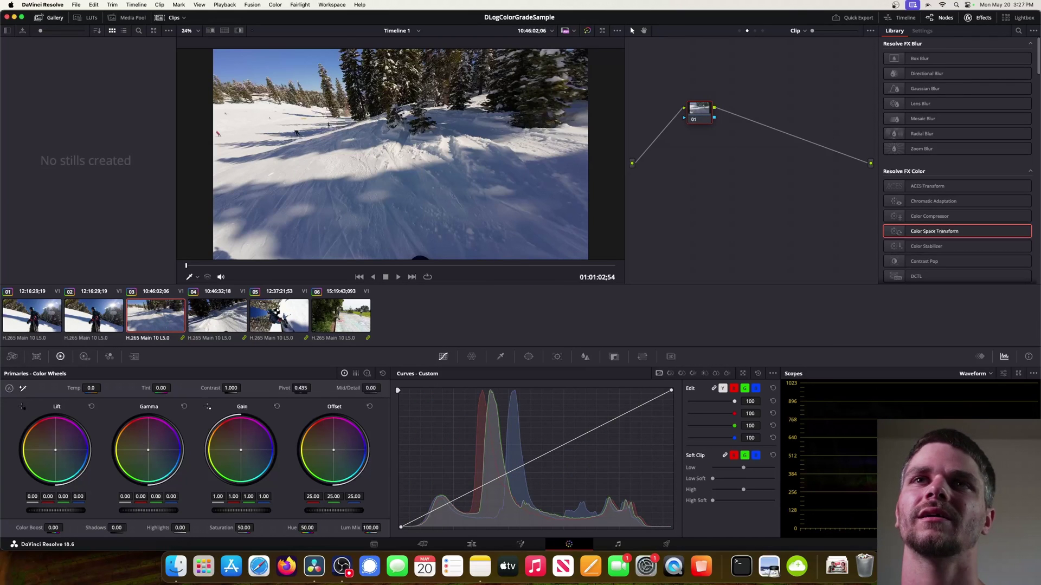
middle_click(275, 313)
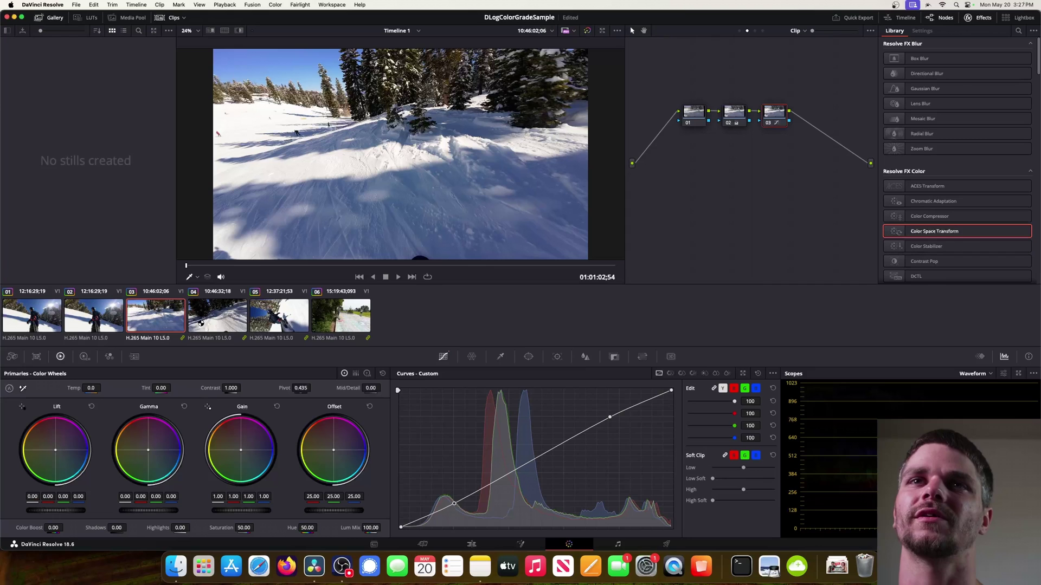